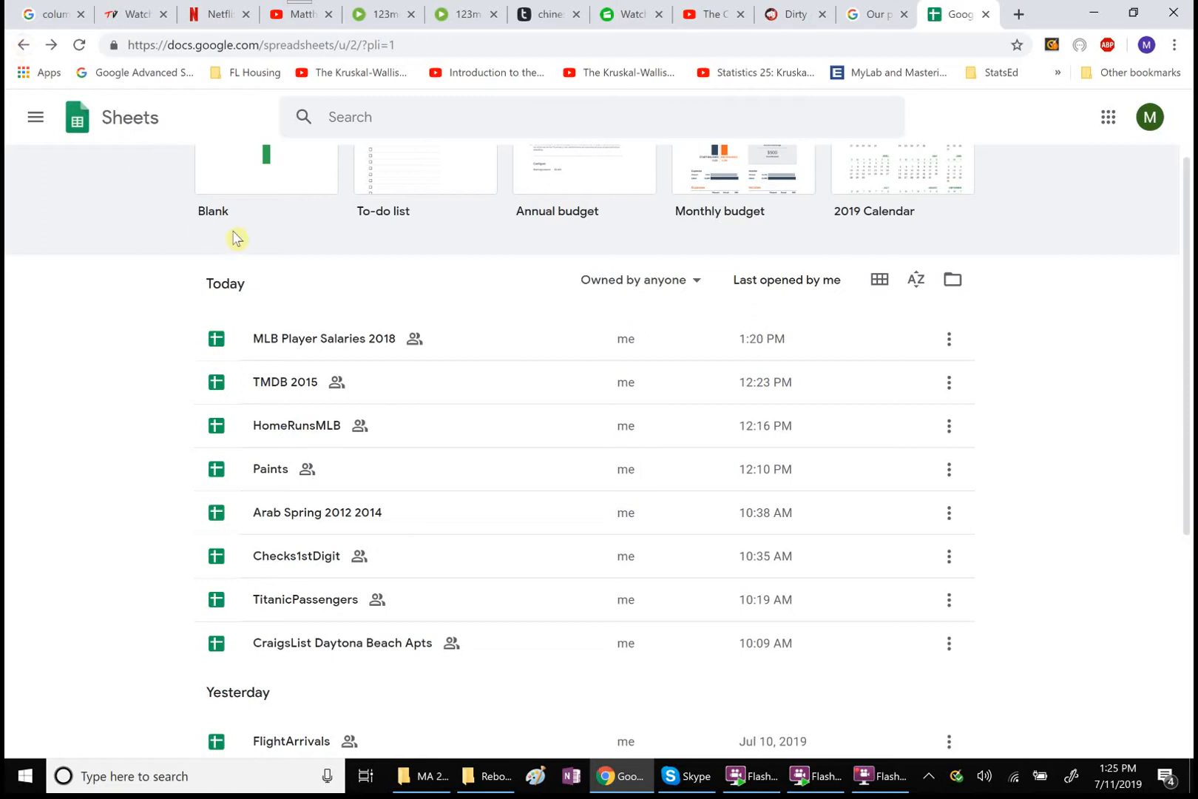
Open the MLB Player Salaries 2018 spreadsheet and download it as a Microsoft Excel (.xlsx) file
click(307, 339)
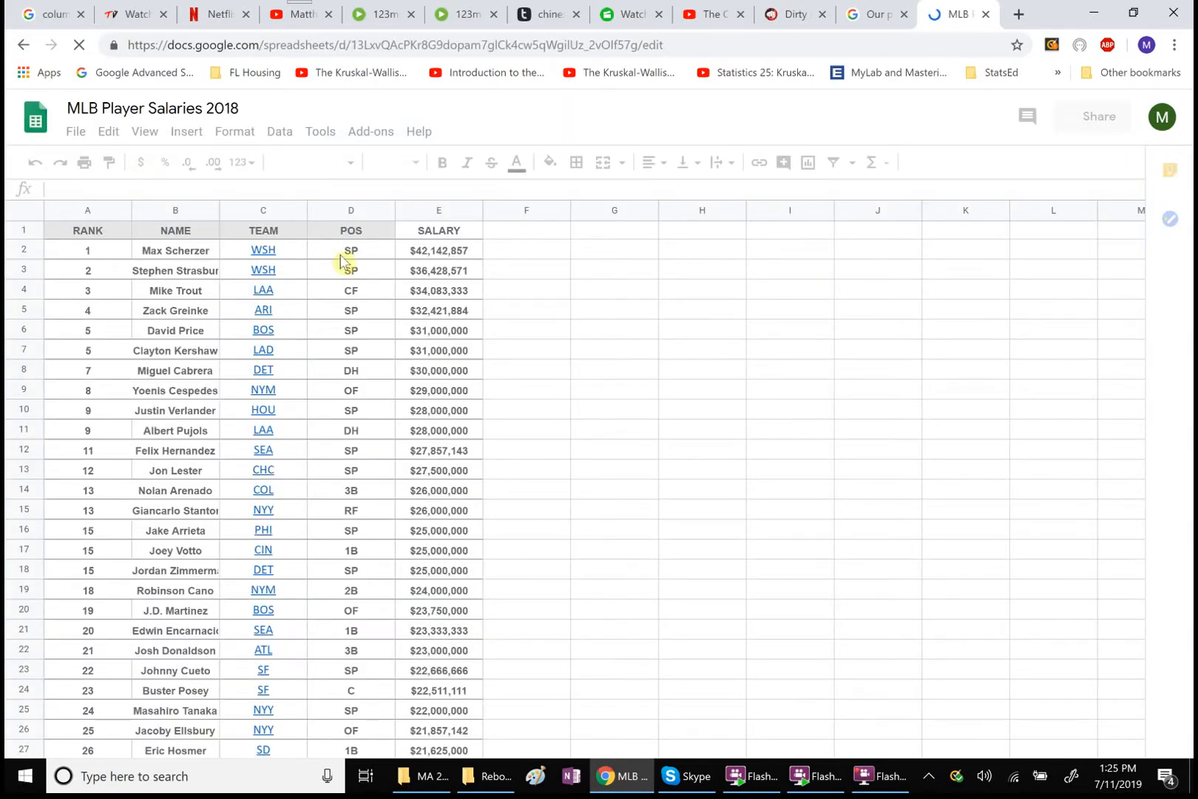
click(86, 136)
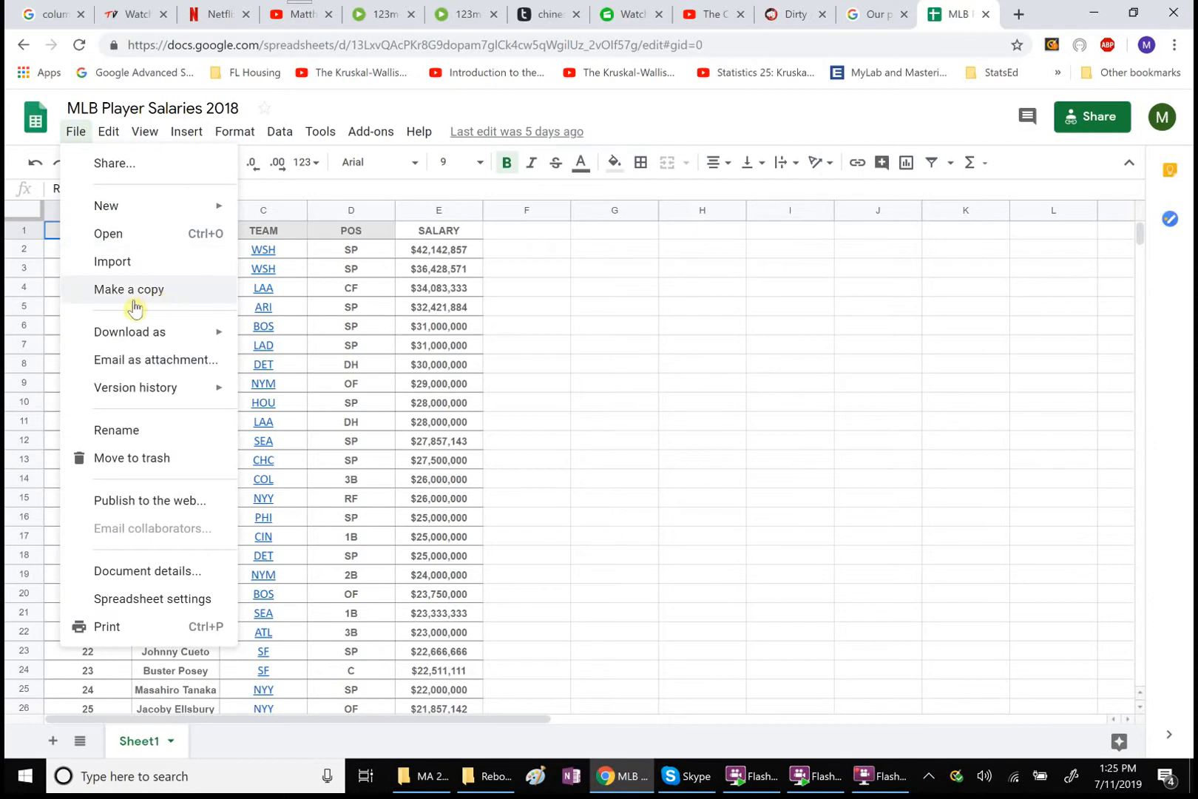
mouse_move(146, 339)
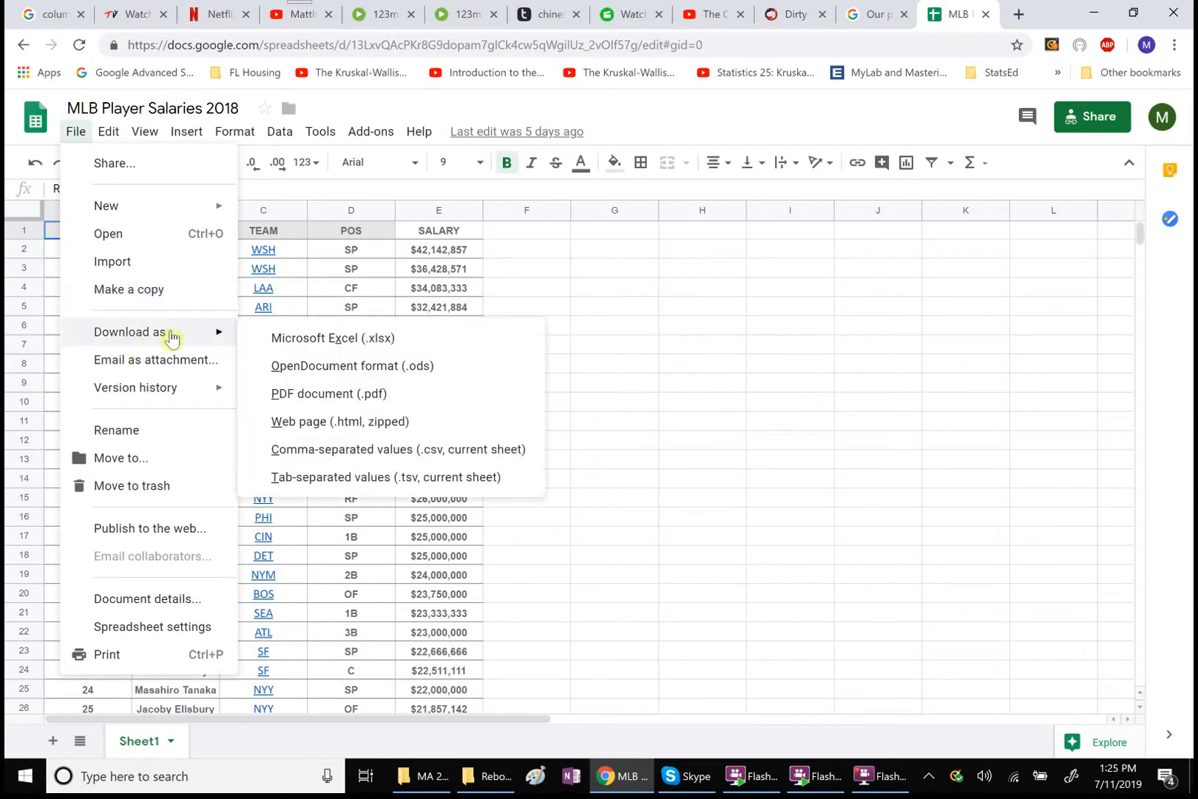
click(294, 340)
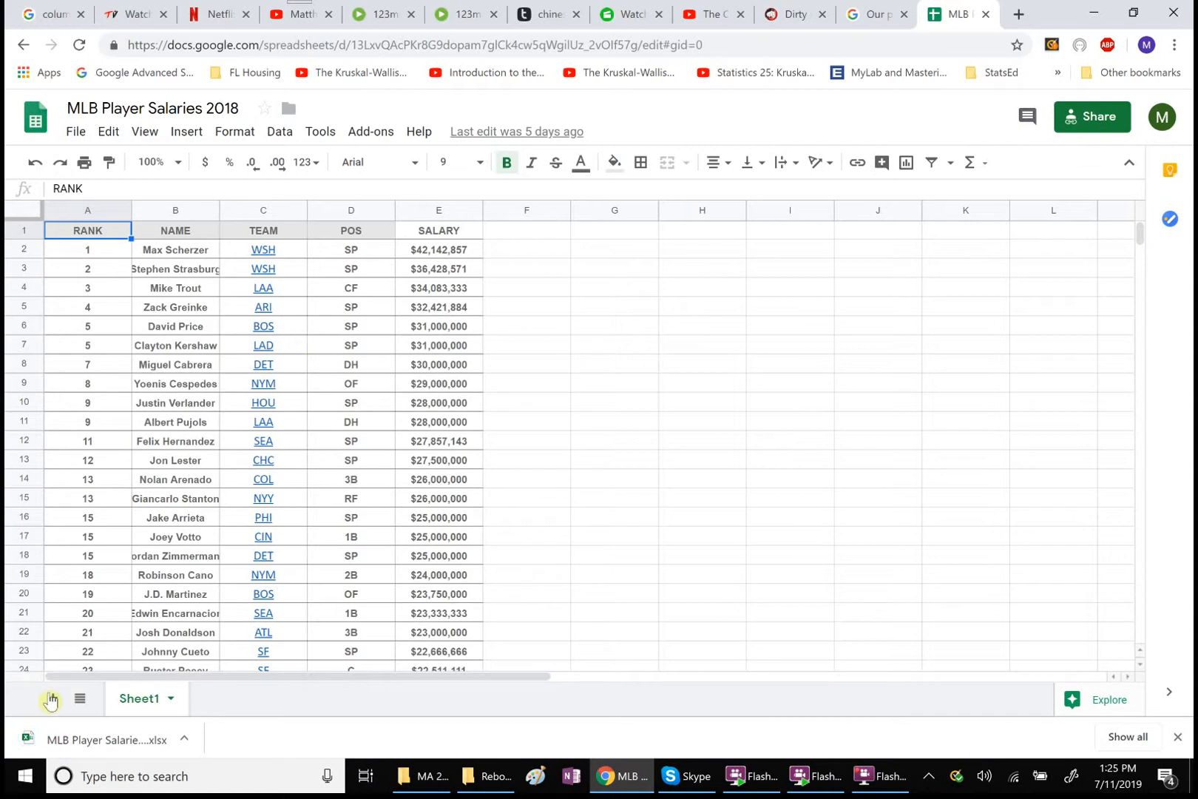
Open the downloaded workbook in Excel with editing enabled, keeping the recovered files available for viewing
click(74, 746)
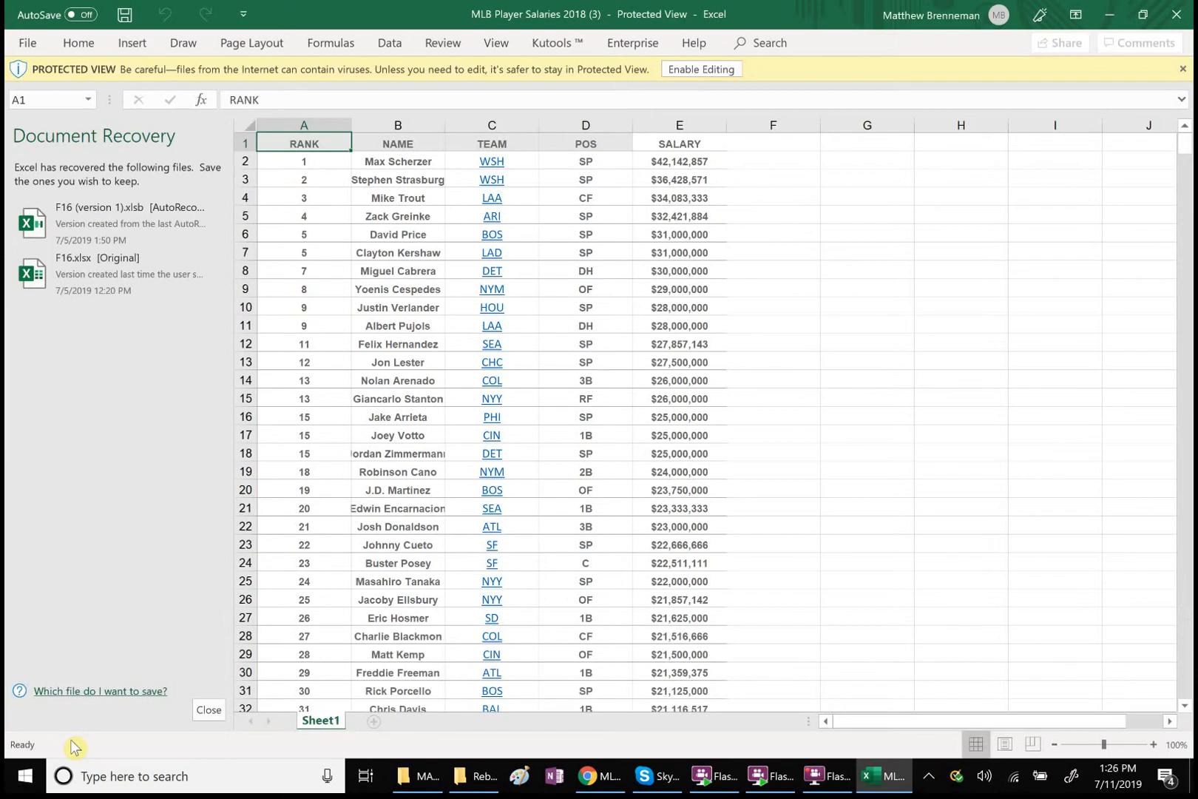
click(200, 715)
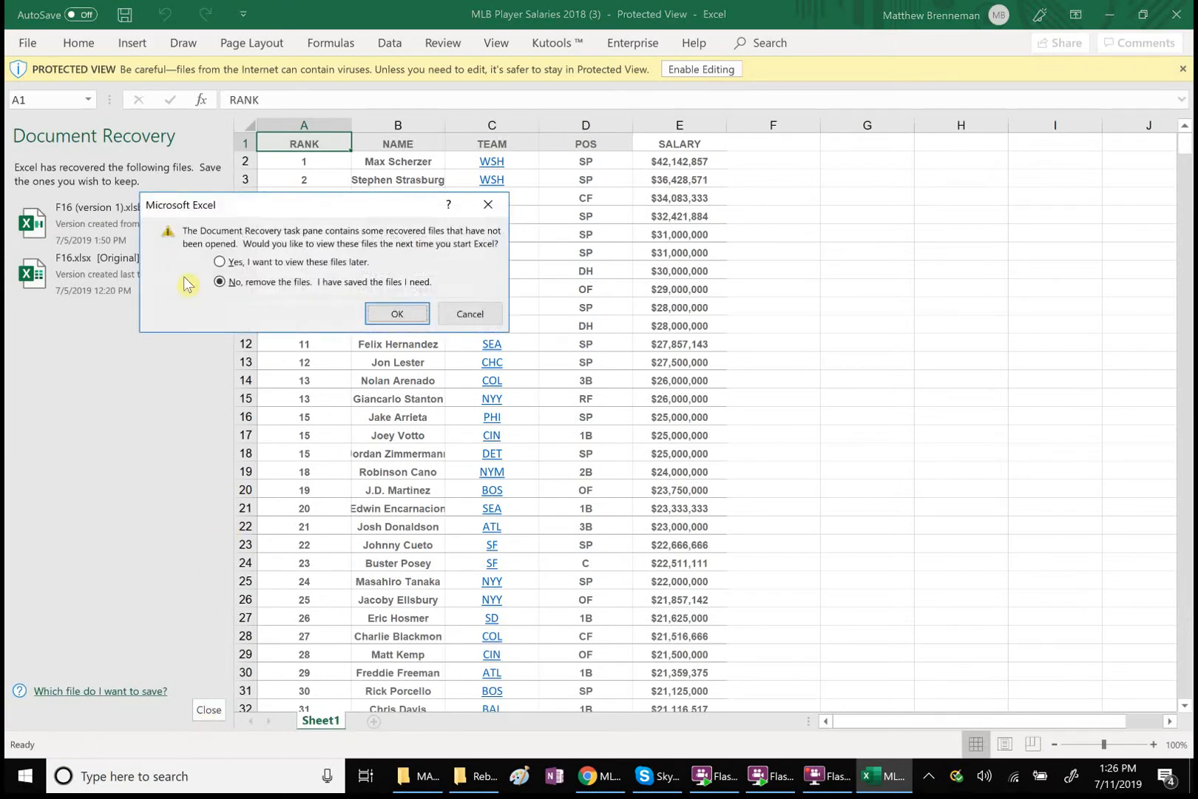
click(220, 263)
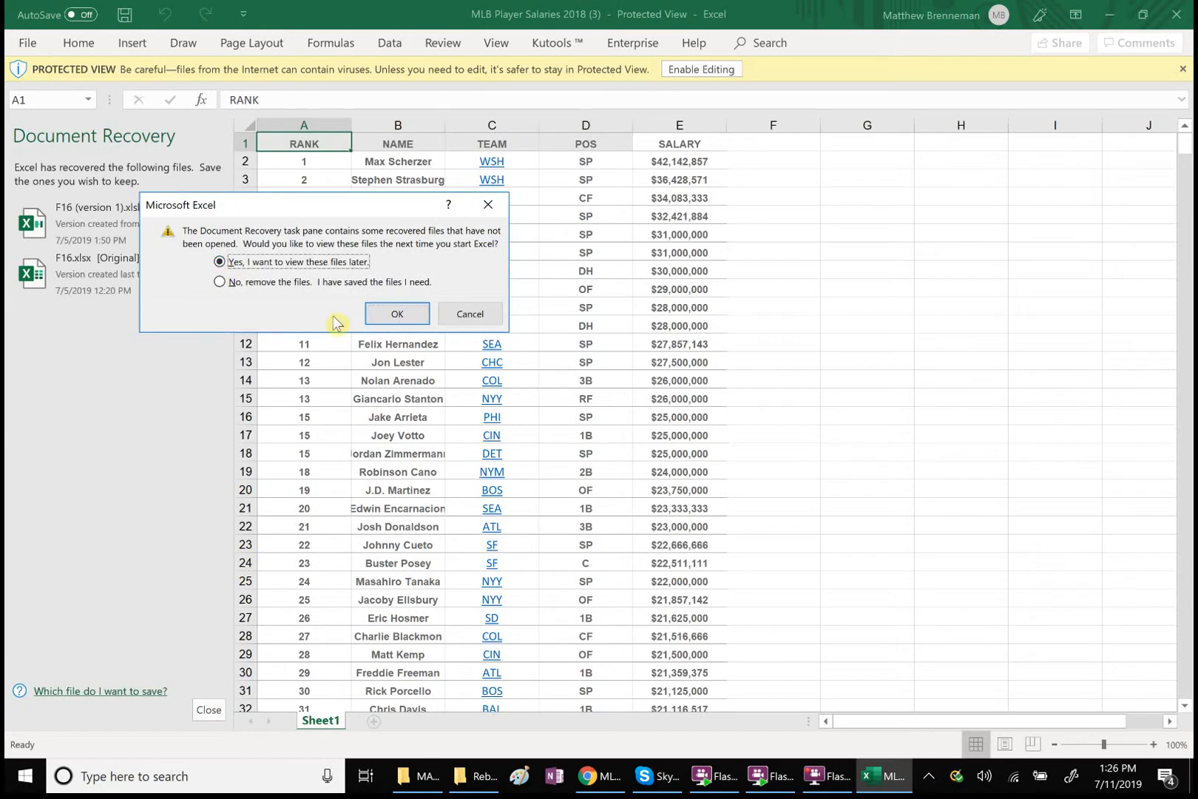
click(392, 318)
click(698, 67)
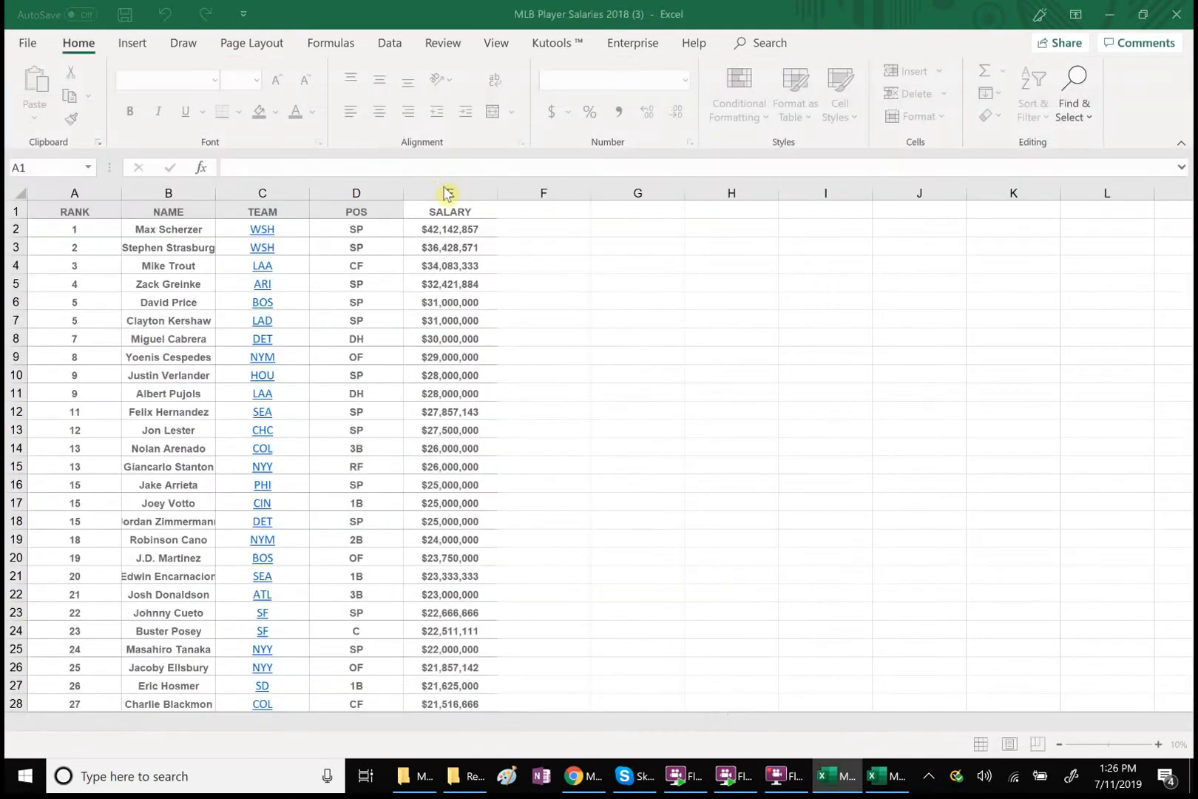
Sort the whole player table by SALARY from Largest to Smallest, expanding the selection beyond the salary column
click(433, 196)
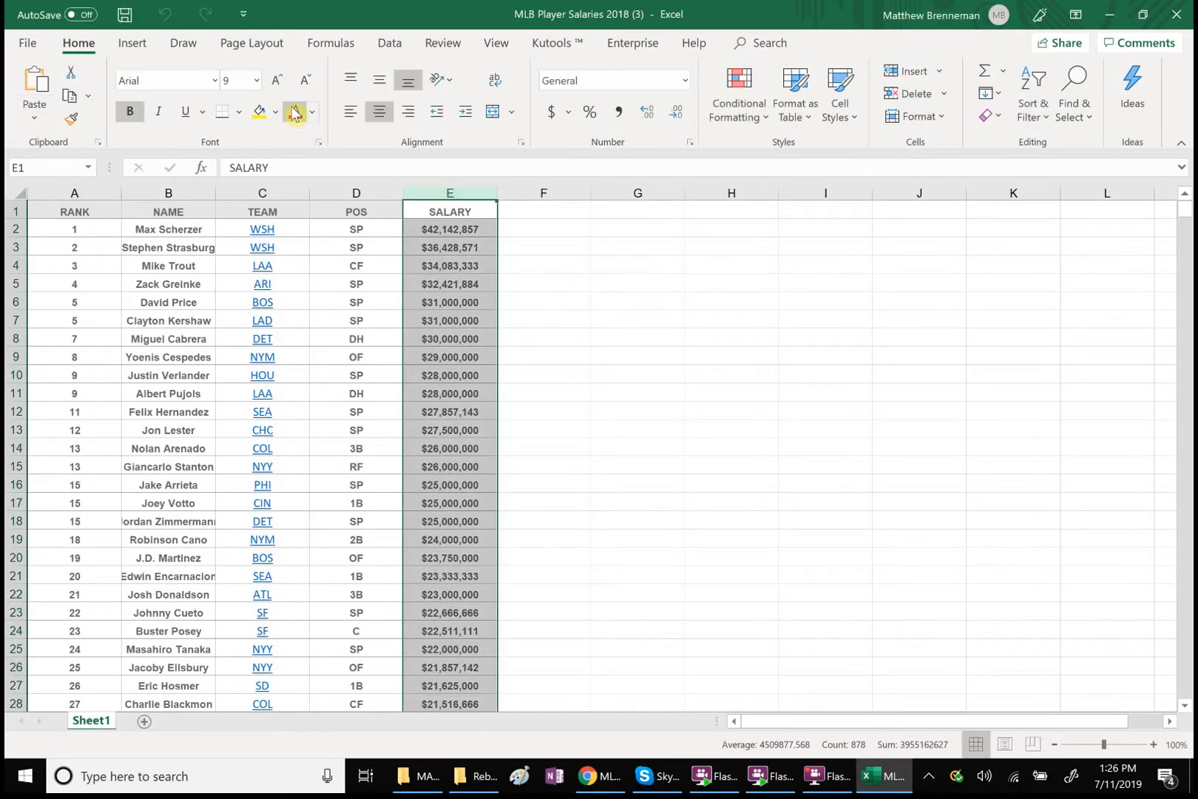
click(390, 46)
click(440, 92)
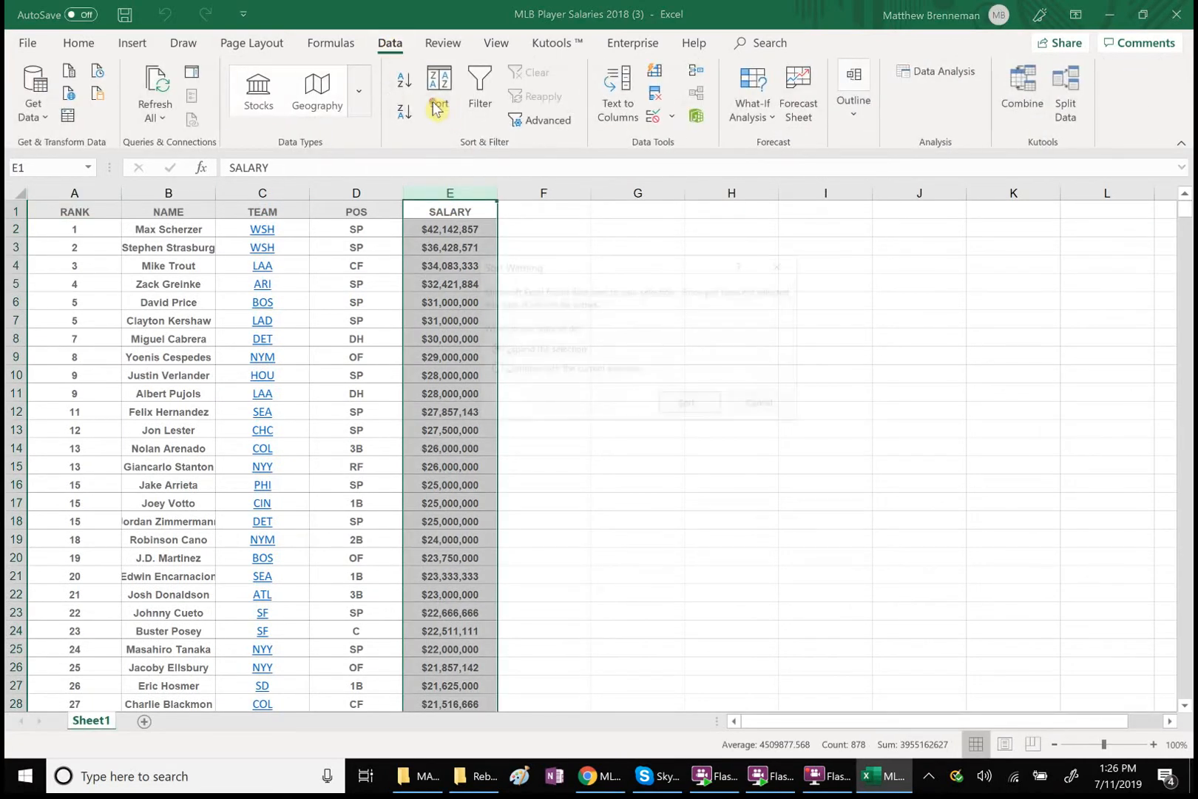
click(690, 407)
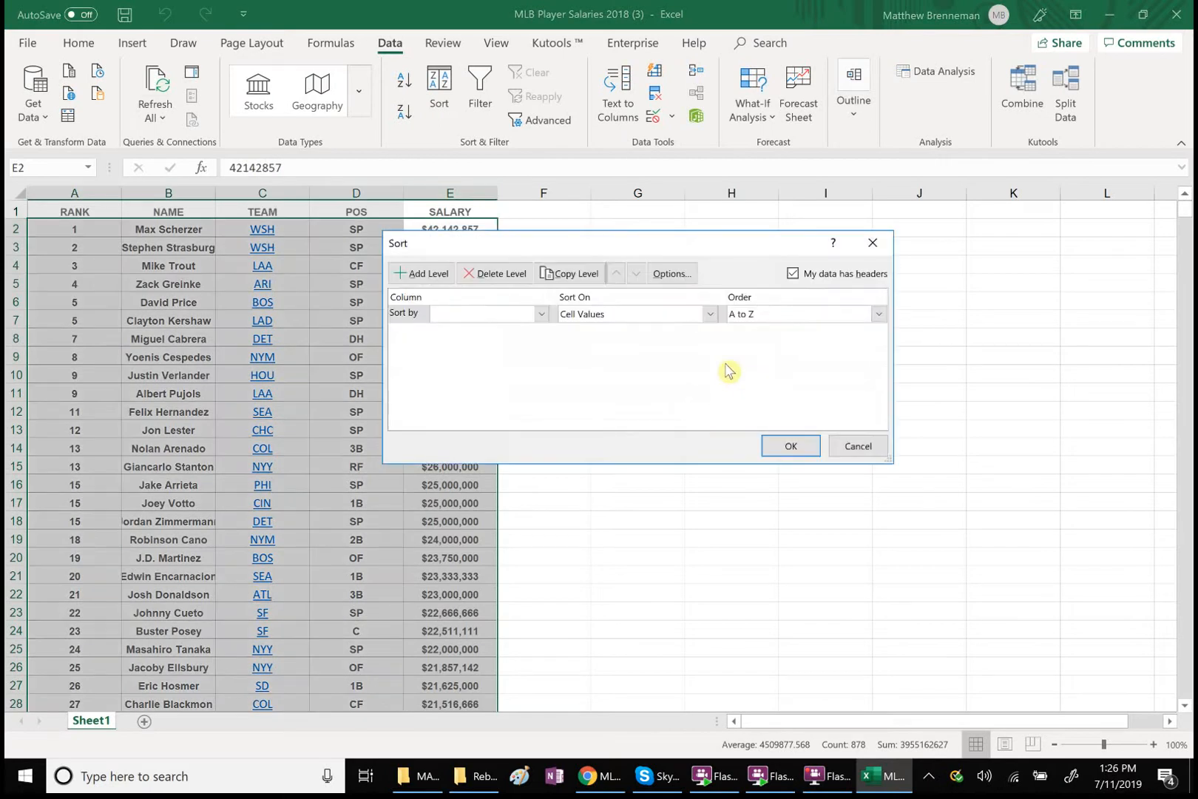
click(542, 313)
click(495, 382)
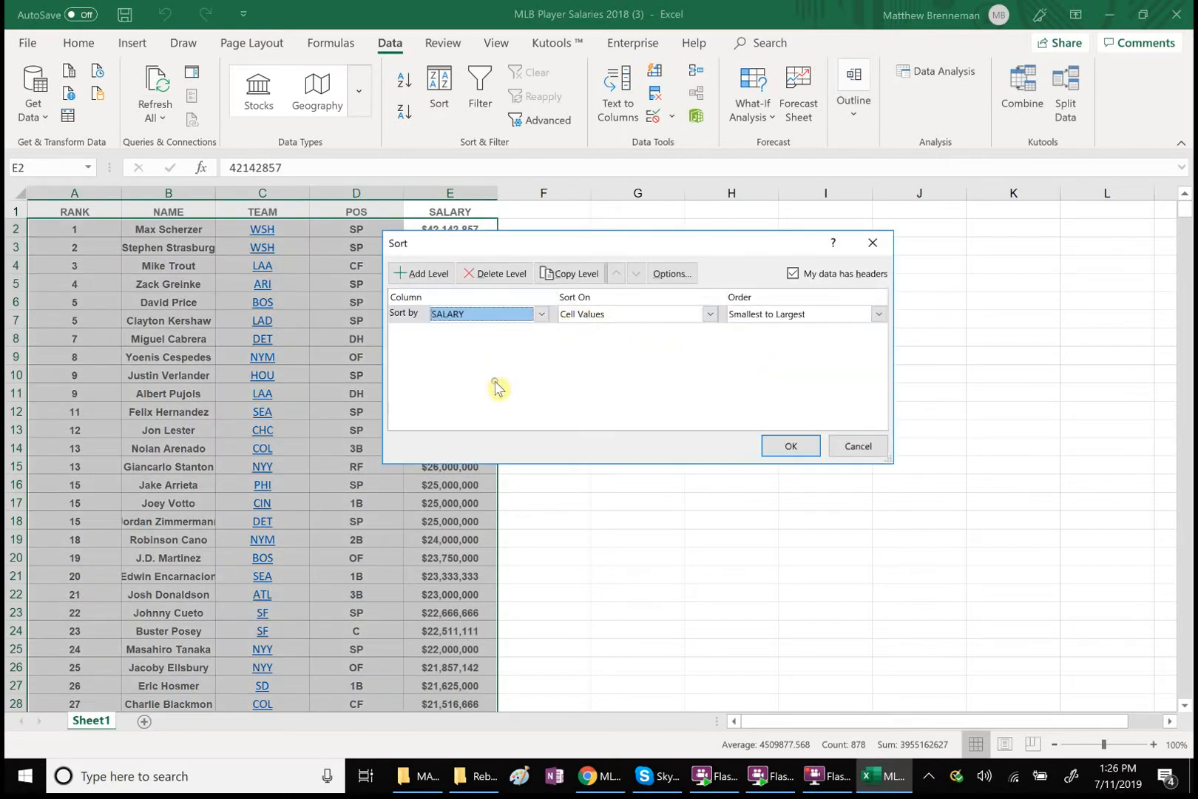
click(879, 313)
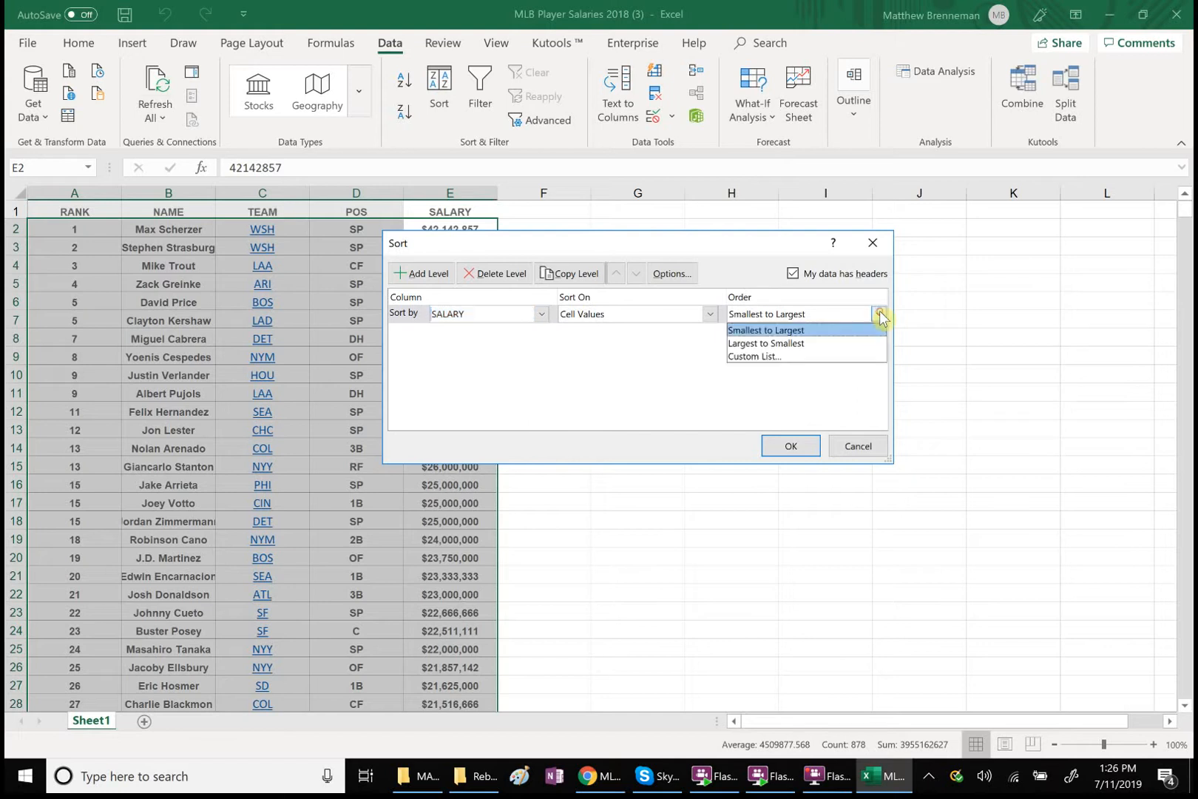
click(806, 344)
click(791, 446)
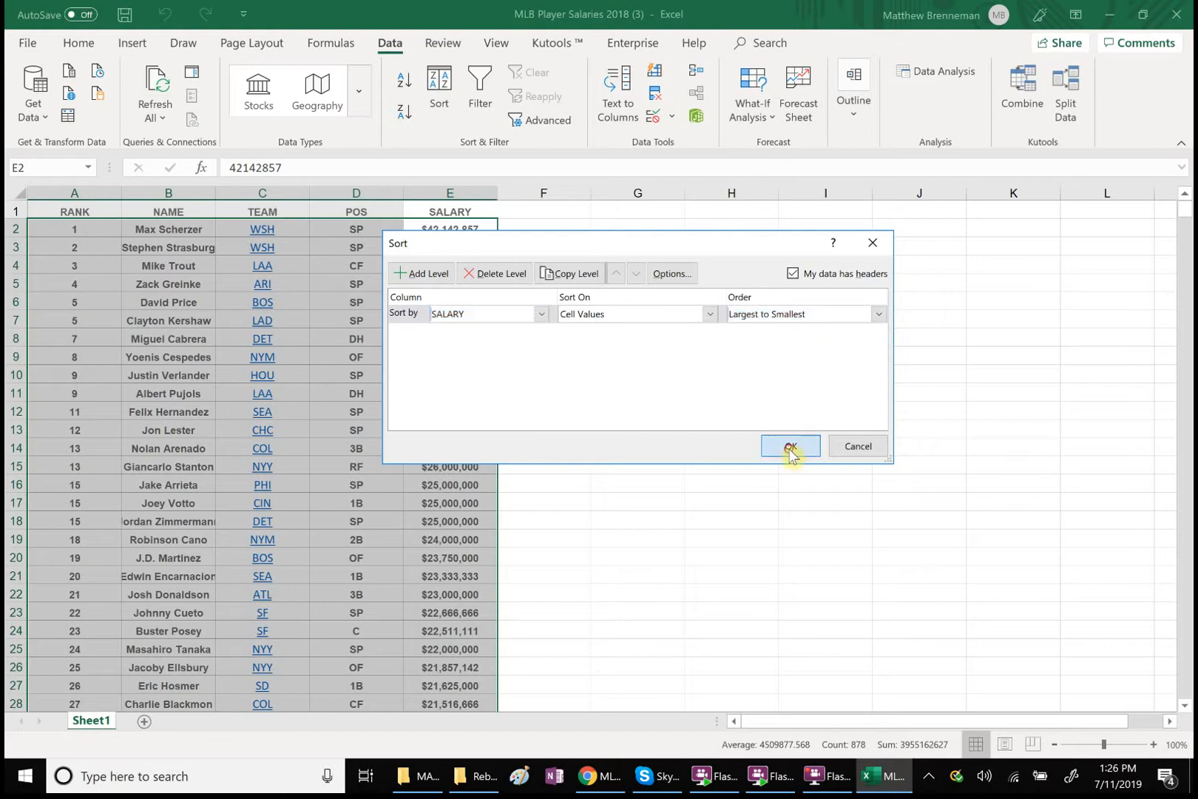
click(790, 449)
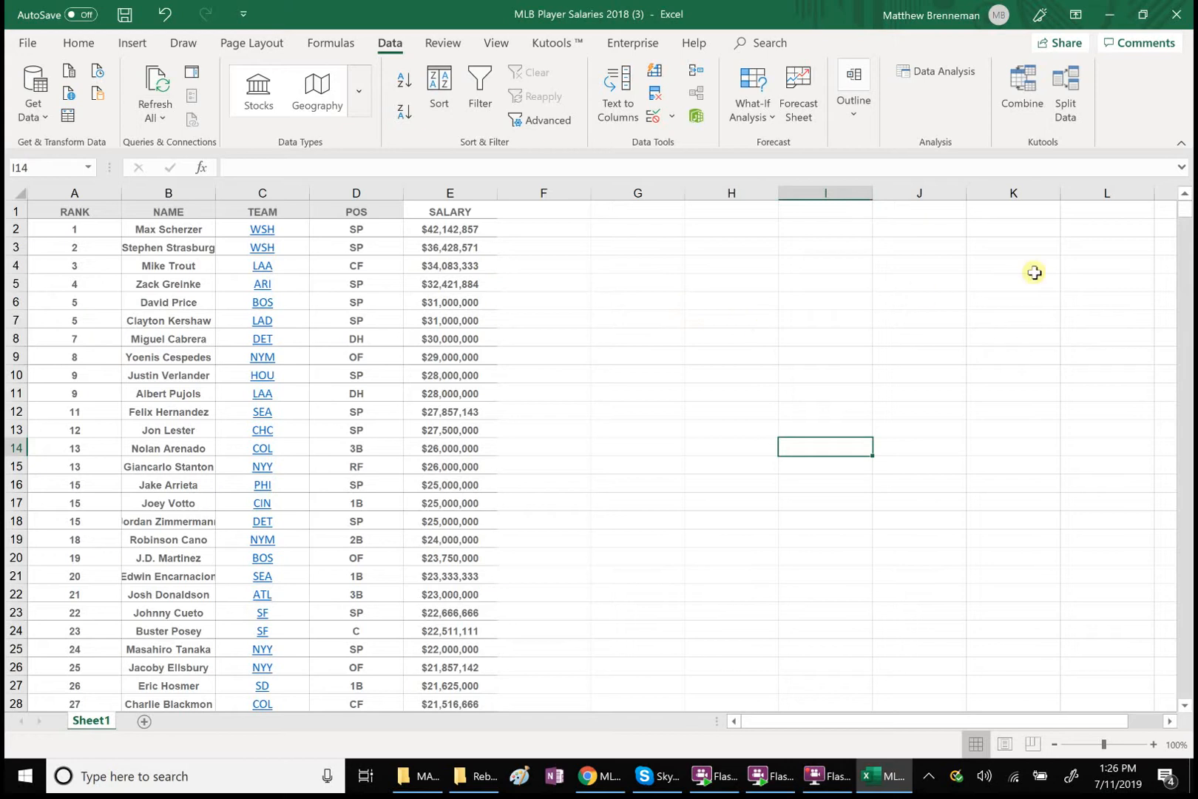
Examine the sorted salaries down to the last player row and return to the top of the sheet
drag(1181, 216, 1168, 607)
click(1185, 706)
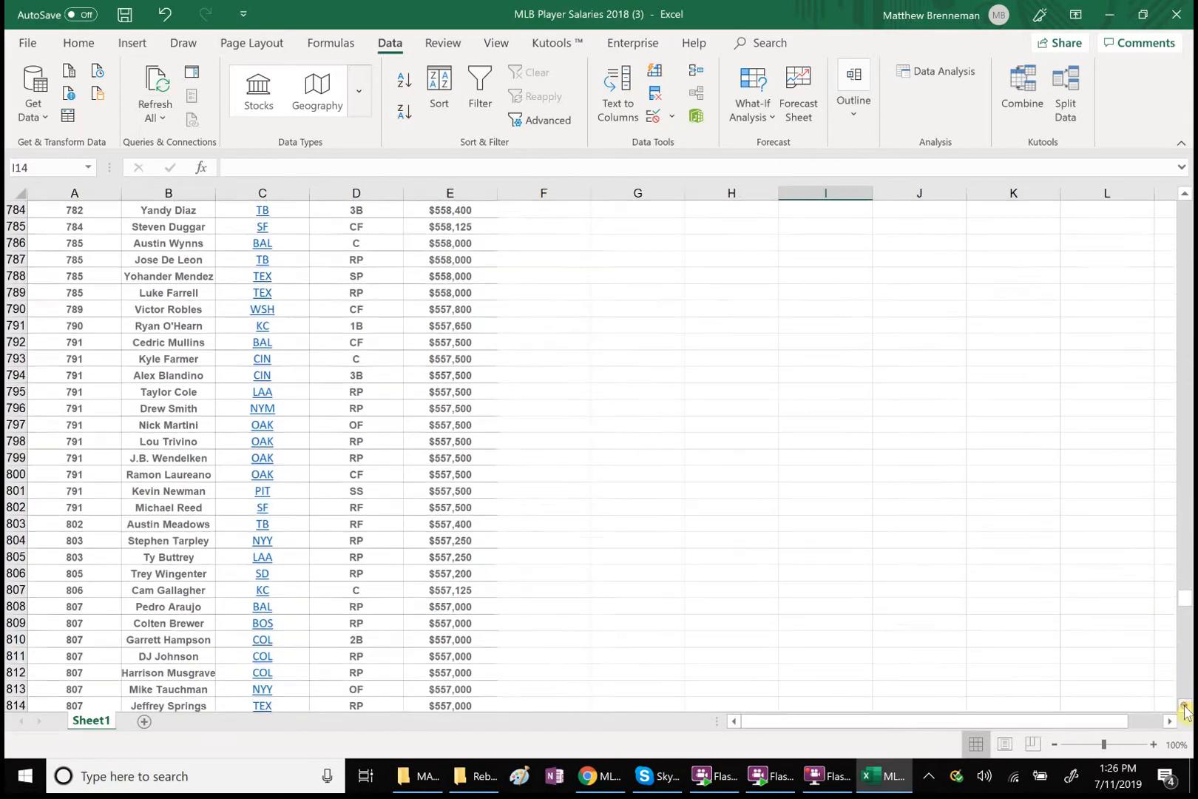
click(1184, 708)
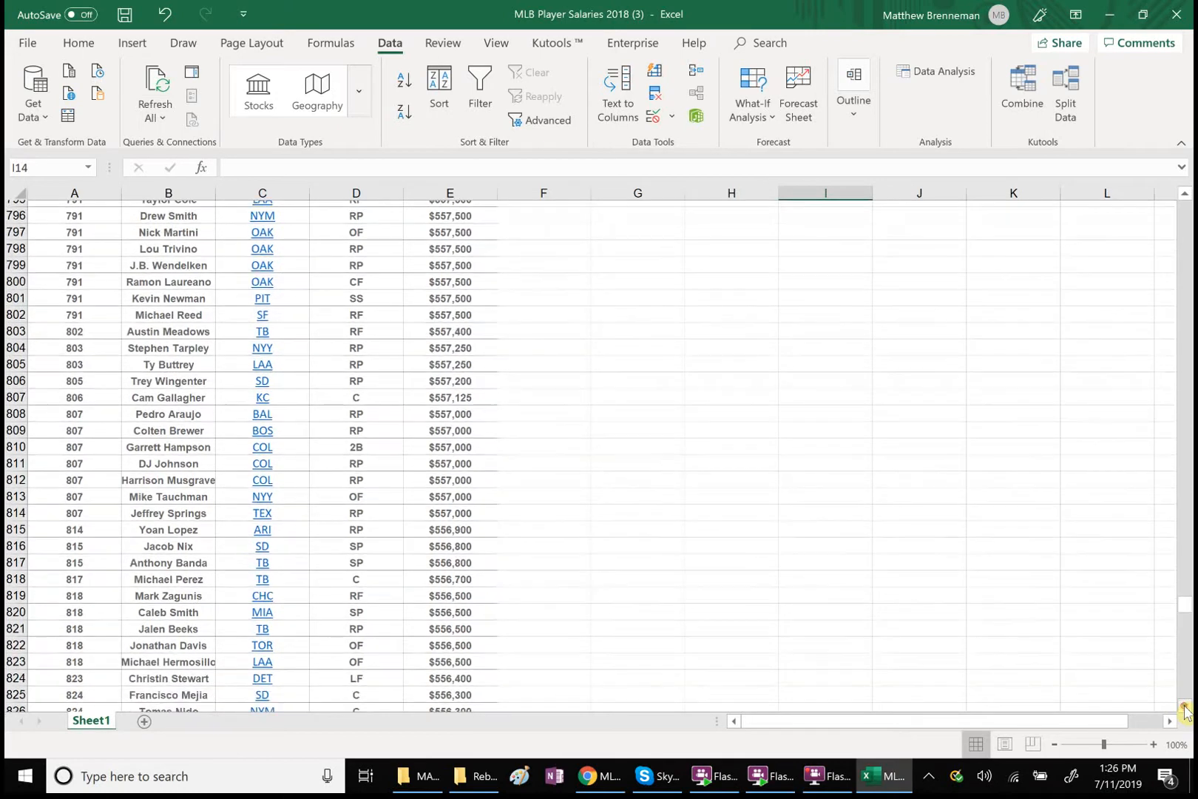
click(1185, 709)
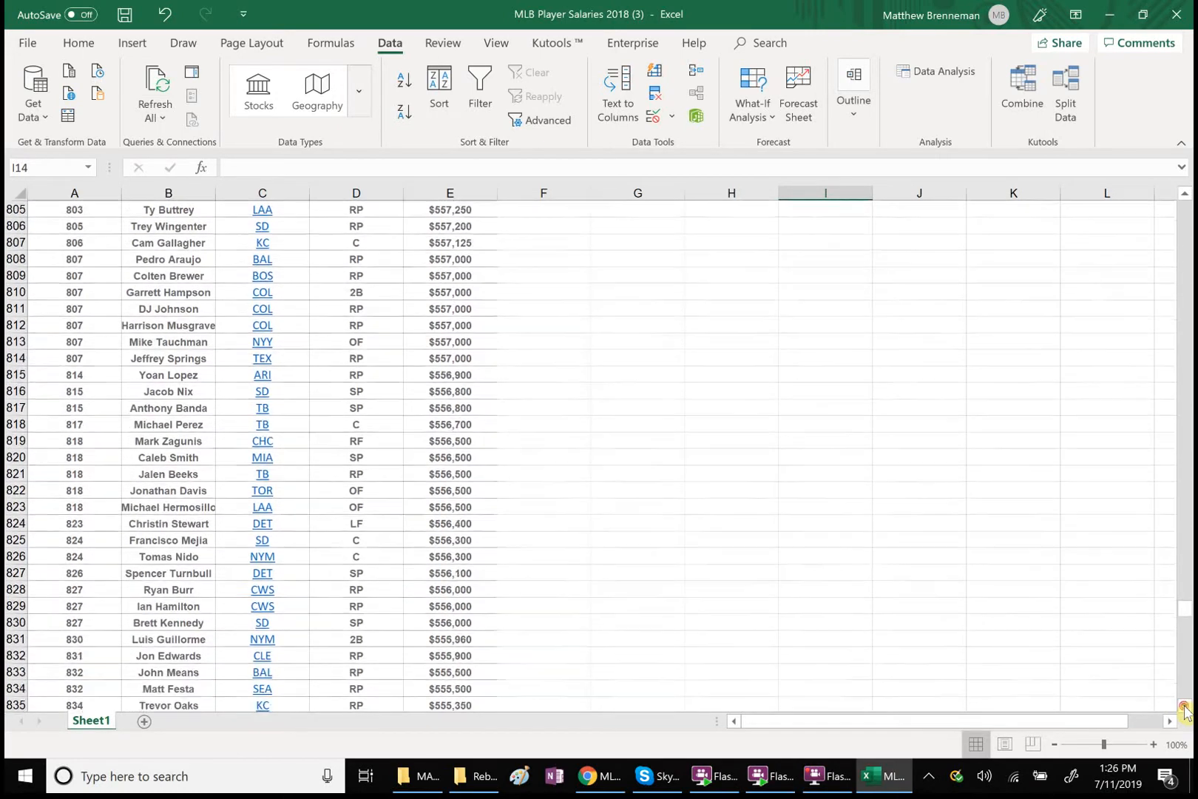
click(1184, 709)
click(1185, 709)
click(1185, 708)
click(1185, 709)
click(1185, 709)
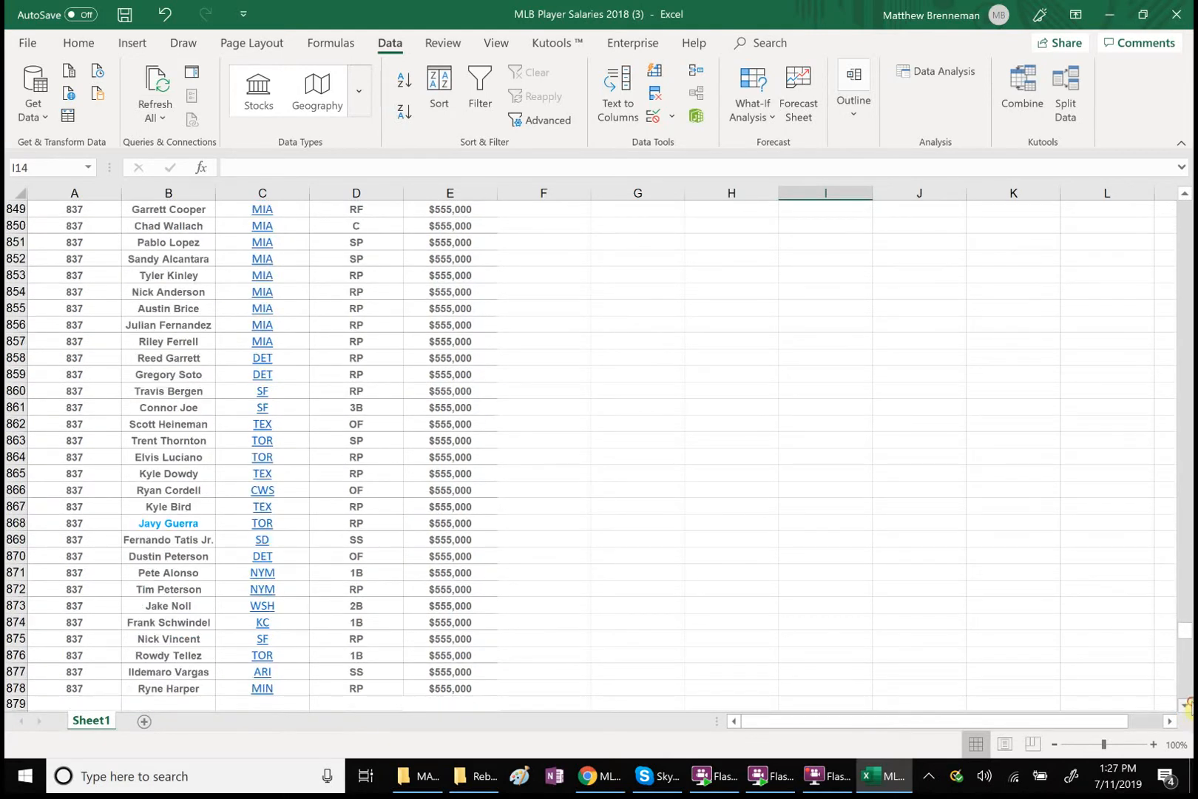
click(1185, 709)
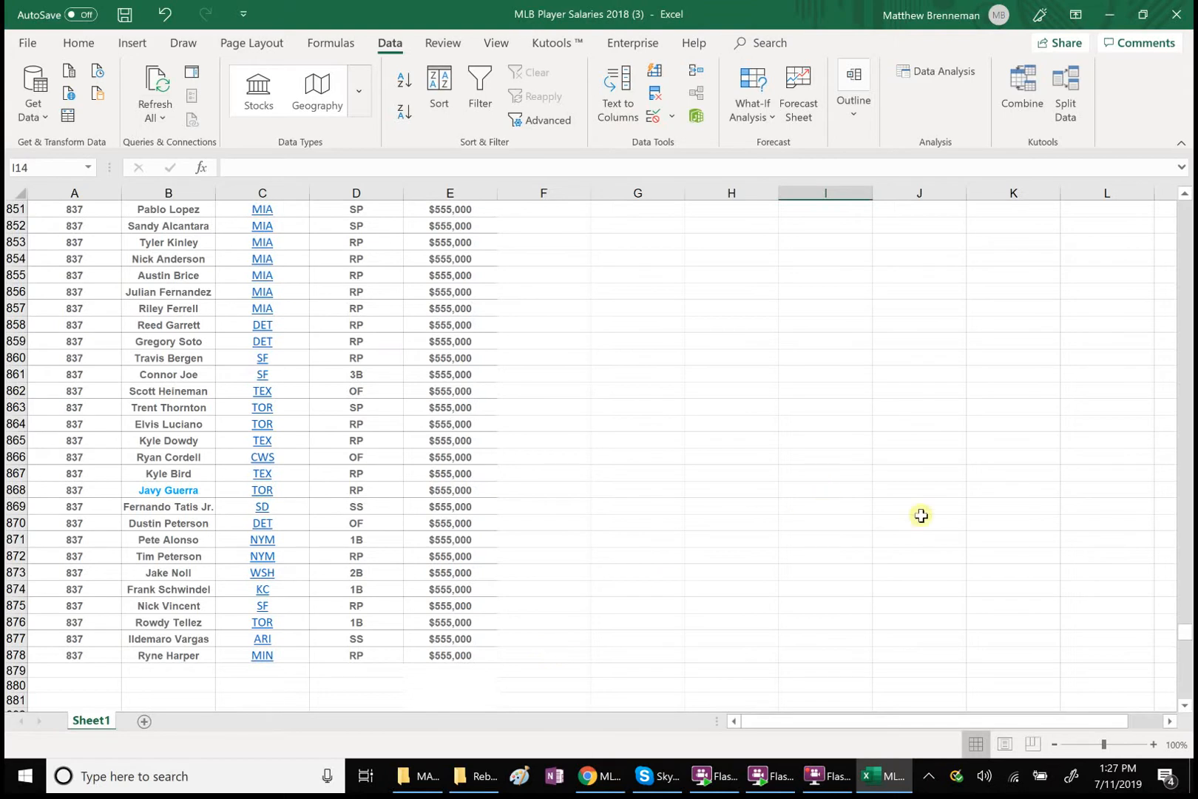
drag(1188, 638, 1184, 196)
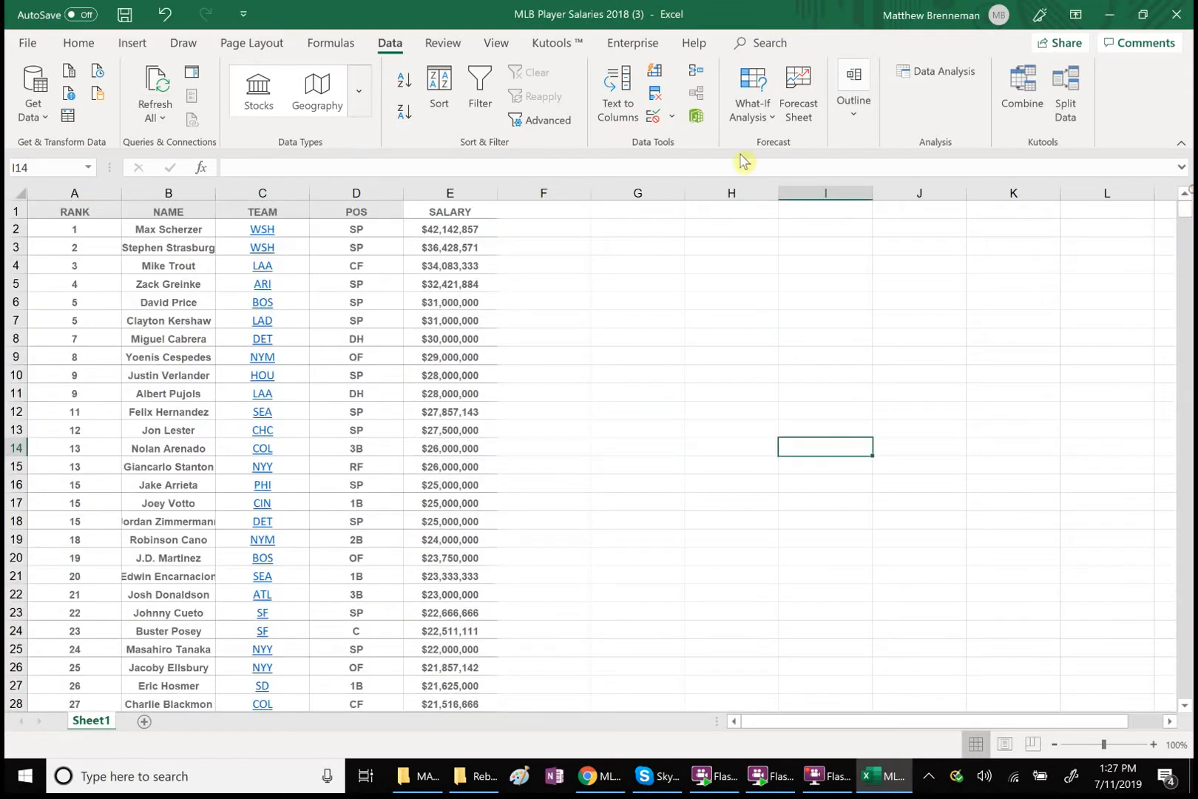
Enter the header "Upper Percentile" in cell F1, beside the SALARY column
double_click(517, 212)
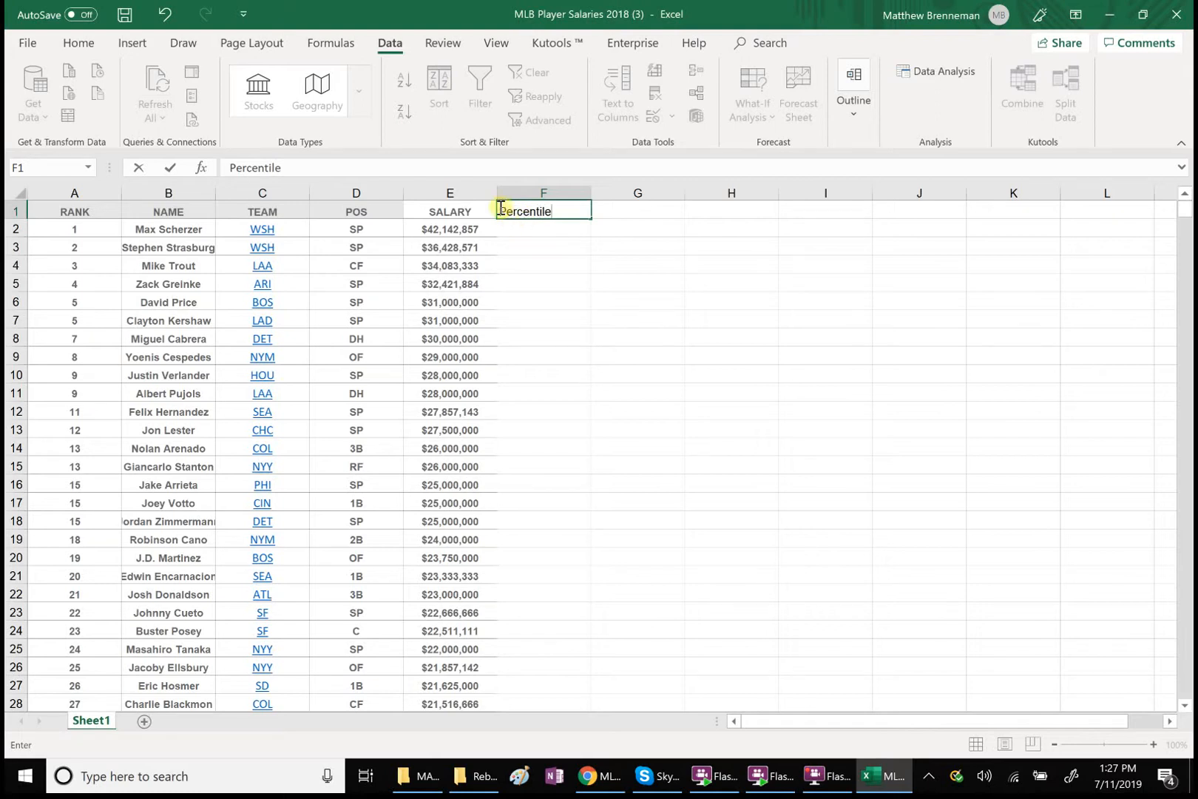
click(501, 211)
text(Upper)
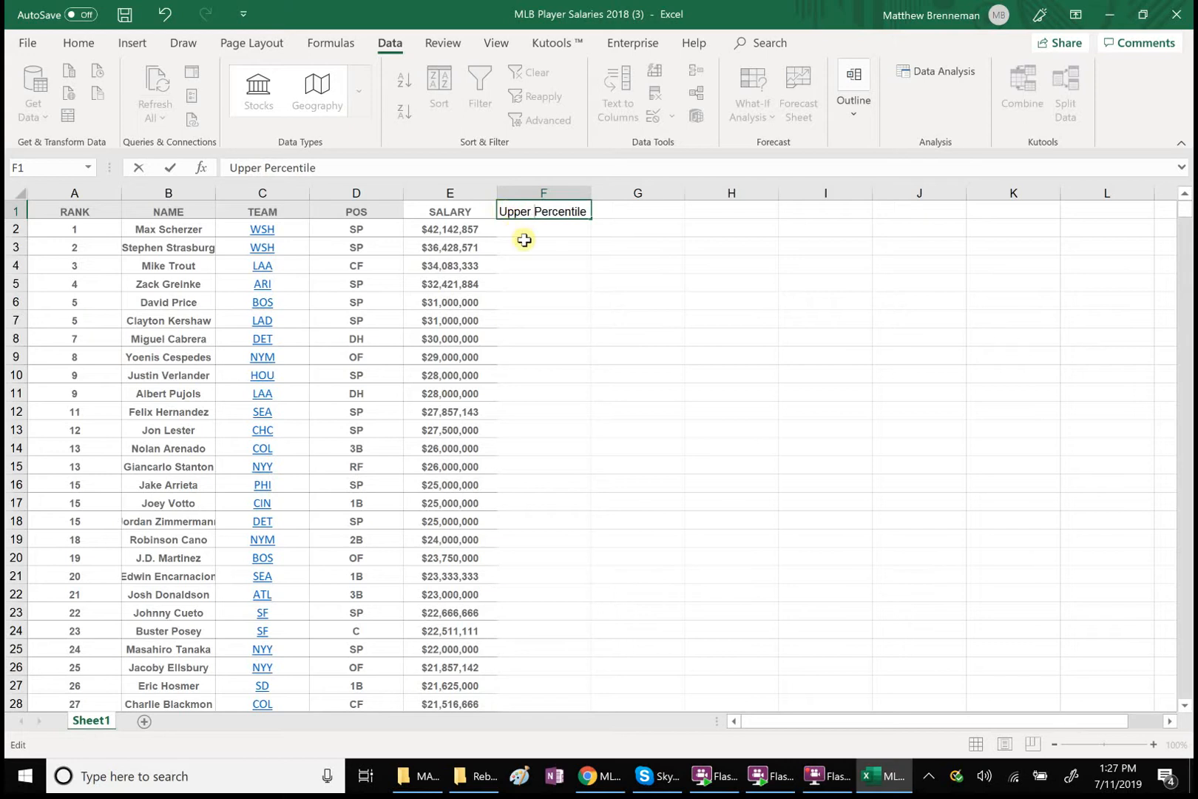
click(524, 240)
Begin a RANK formula in cell F2 with the first player's salary, E2, as the number to rank
double_click(515, 226)
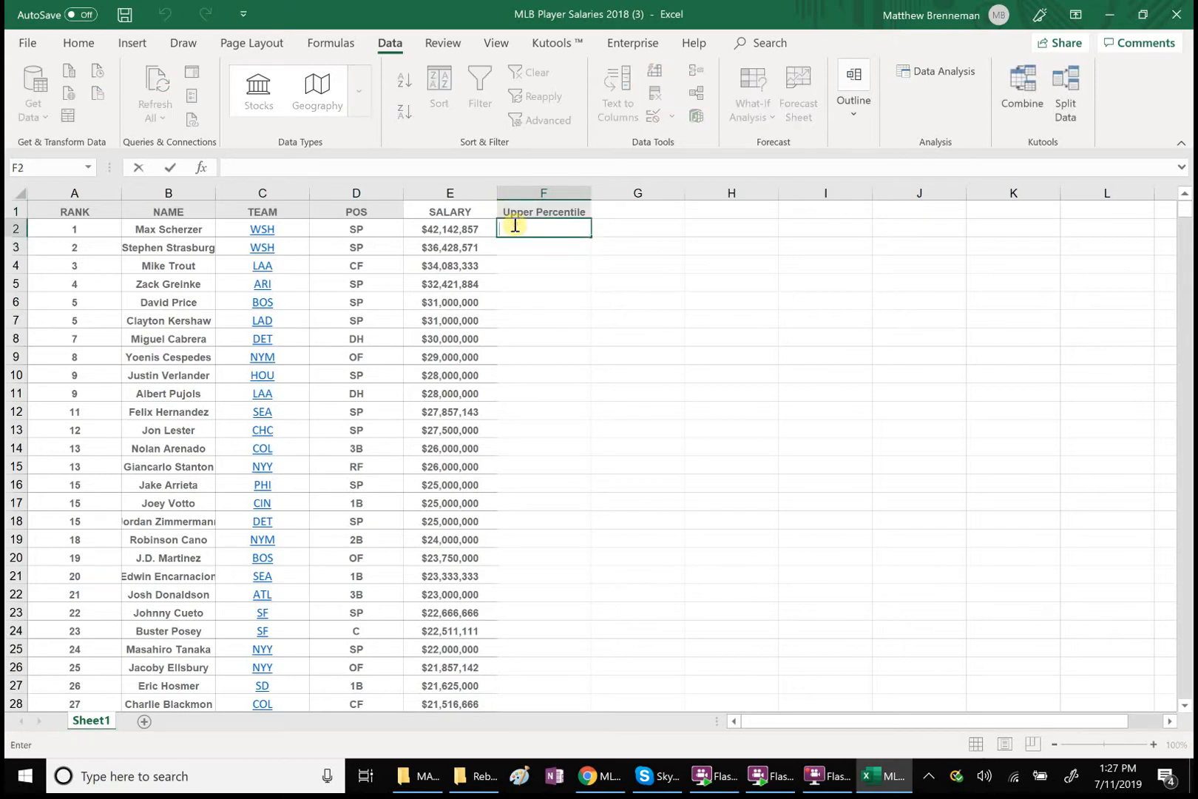
text(=ran)
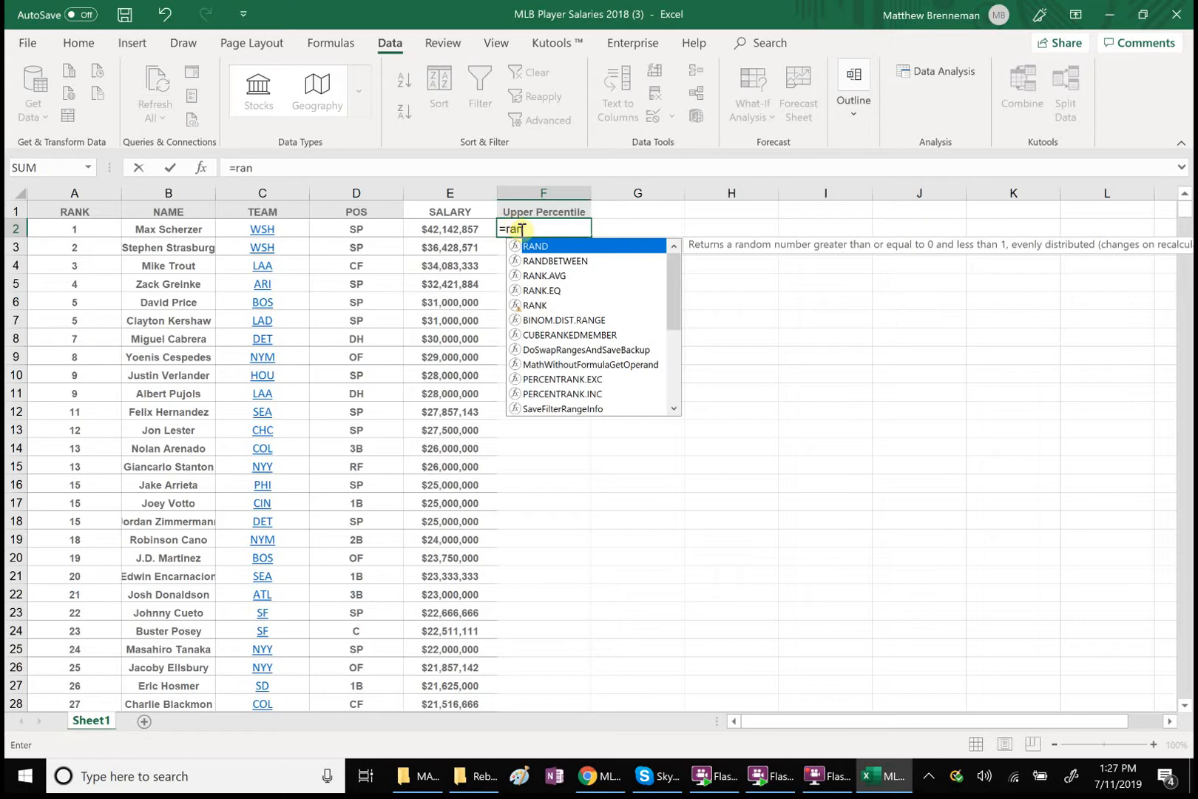
double_click(533, 305)
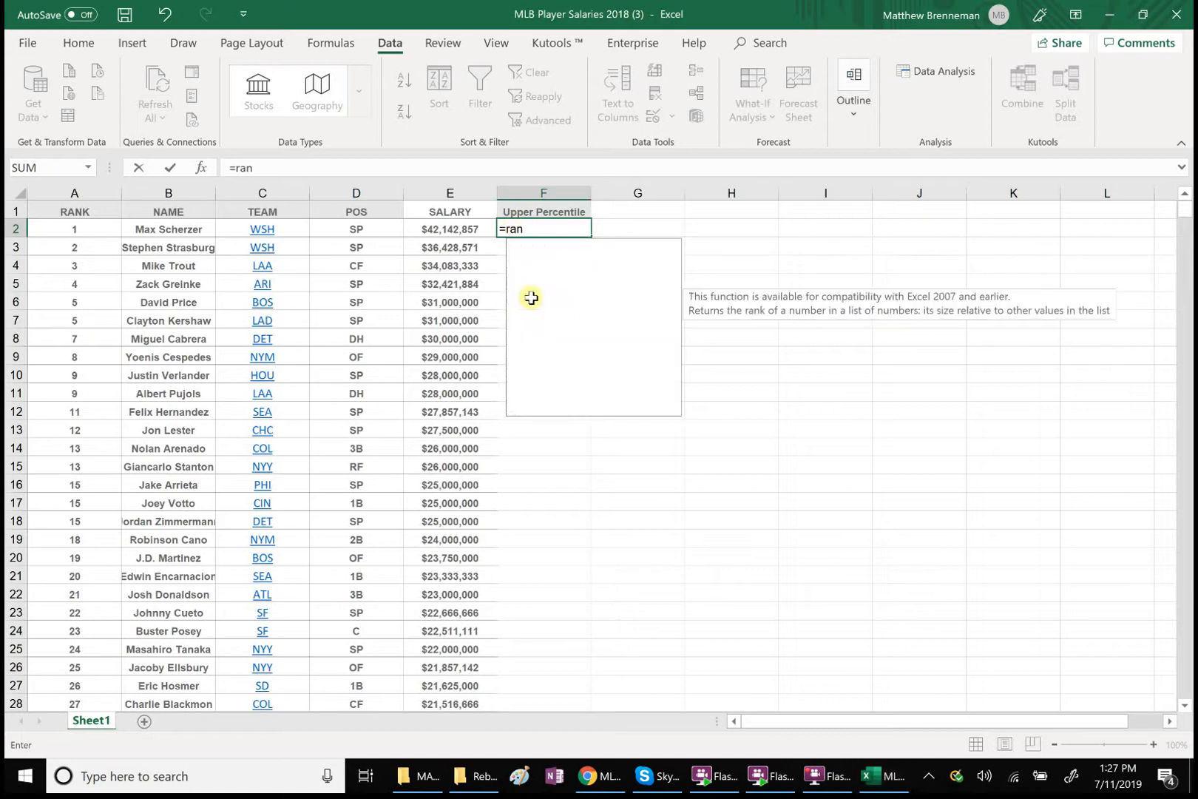
click(444, 235)
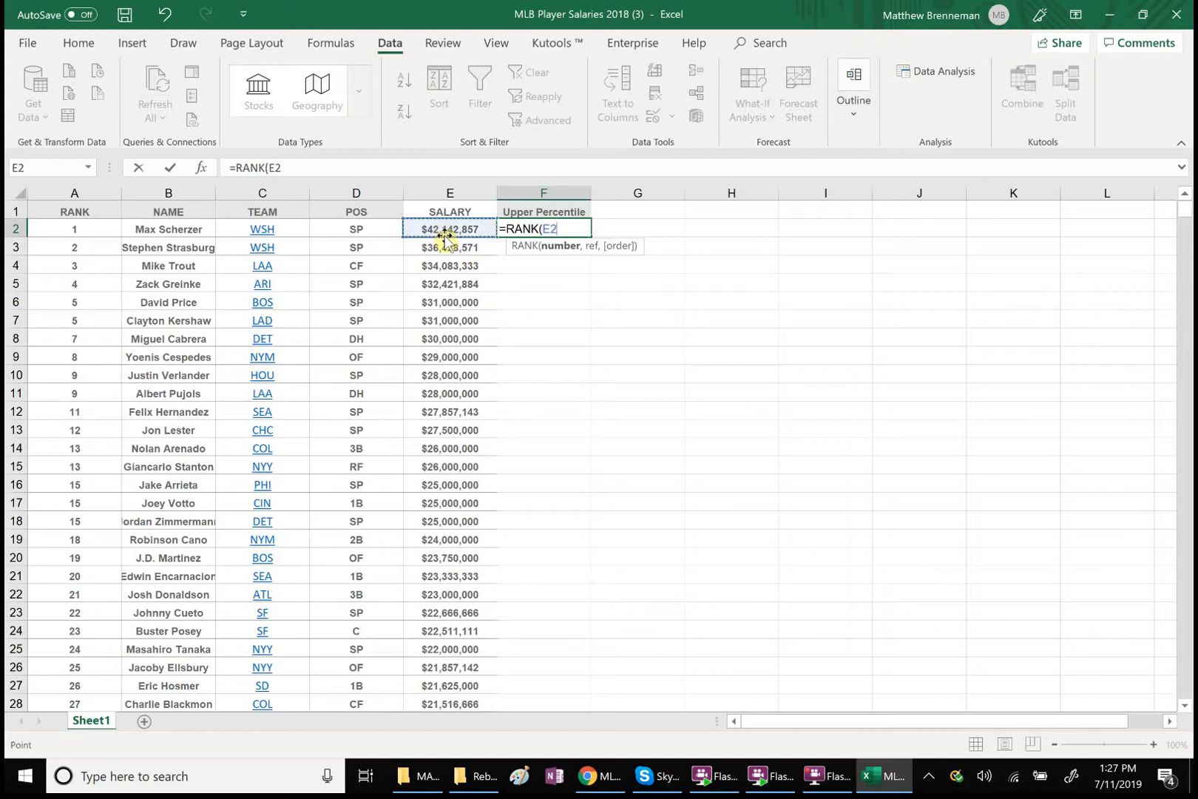
text(,)
click(454, 230)
key(ctrl+shift+Down)
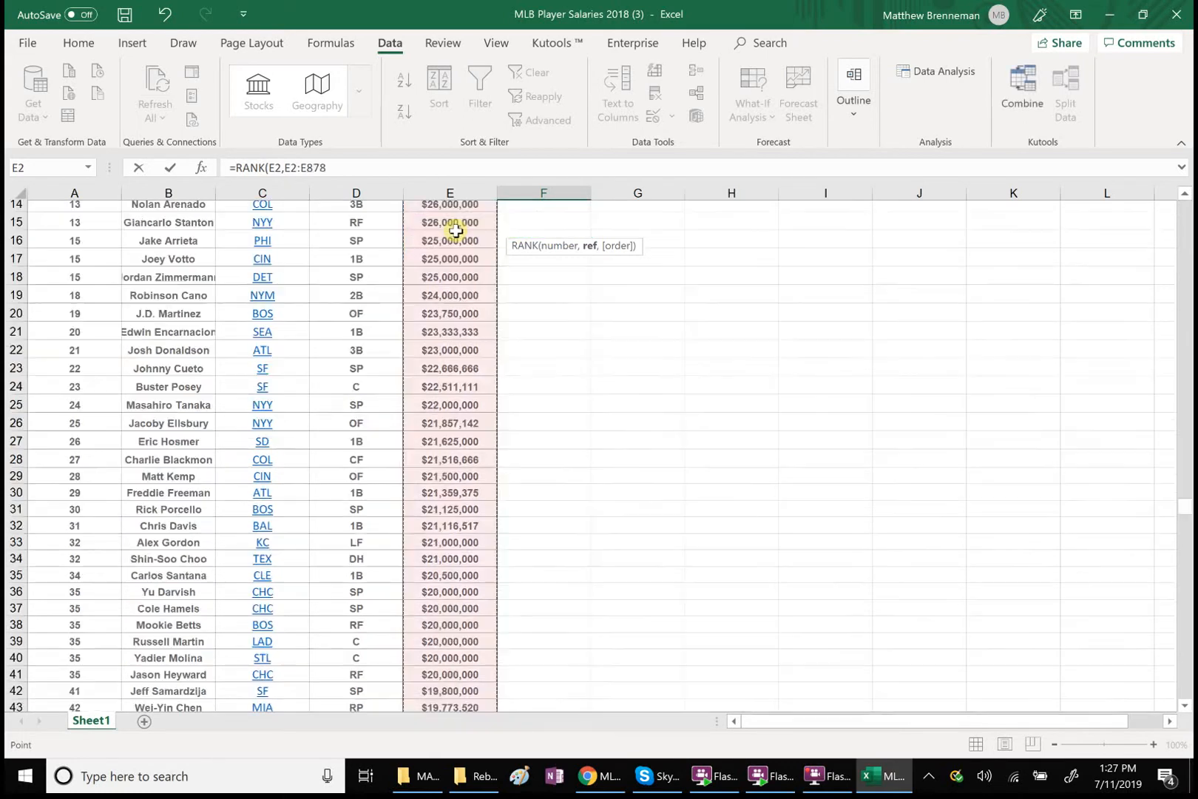
click(334, 187)
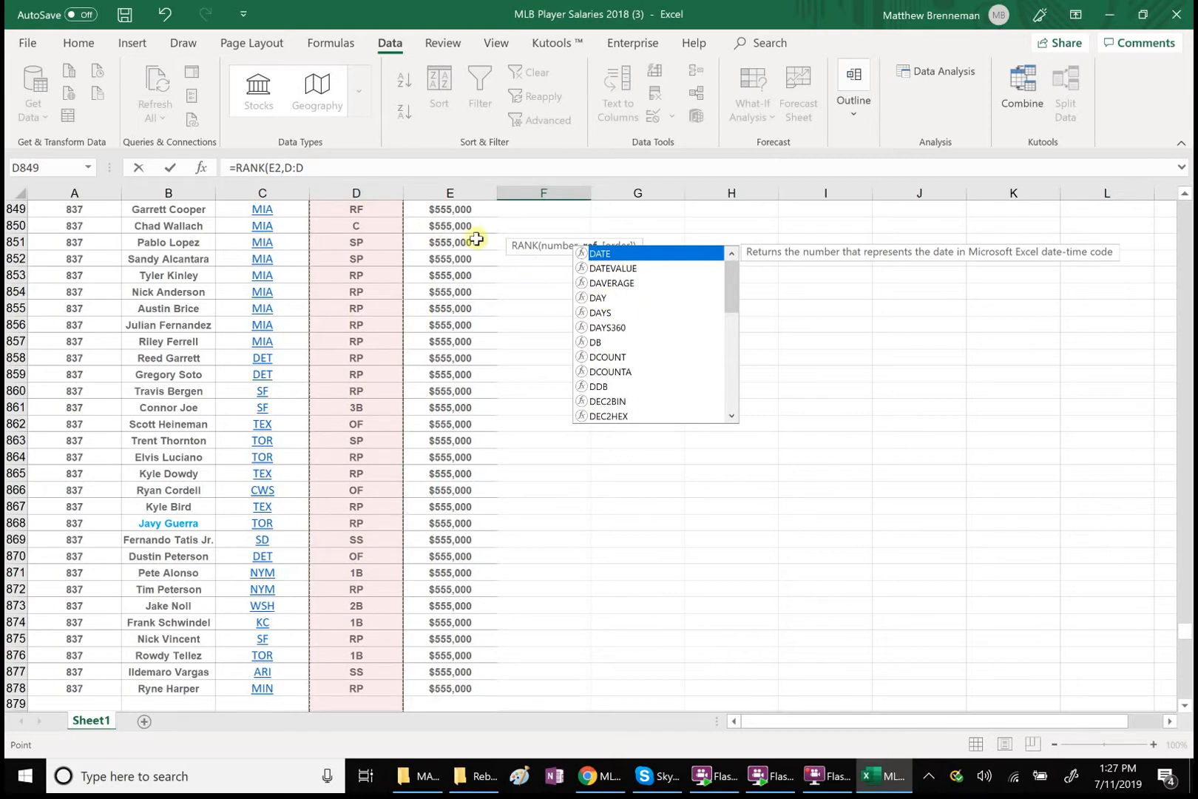
click(371, 211)
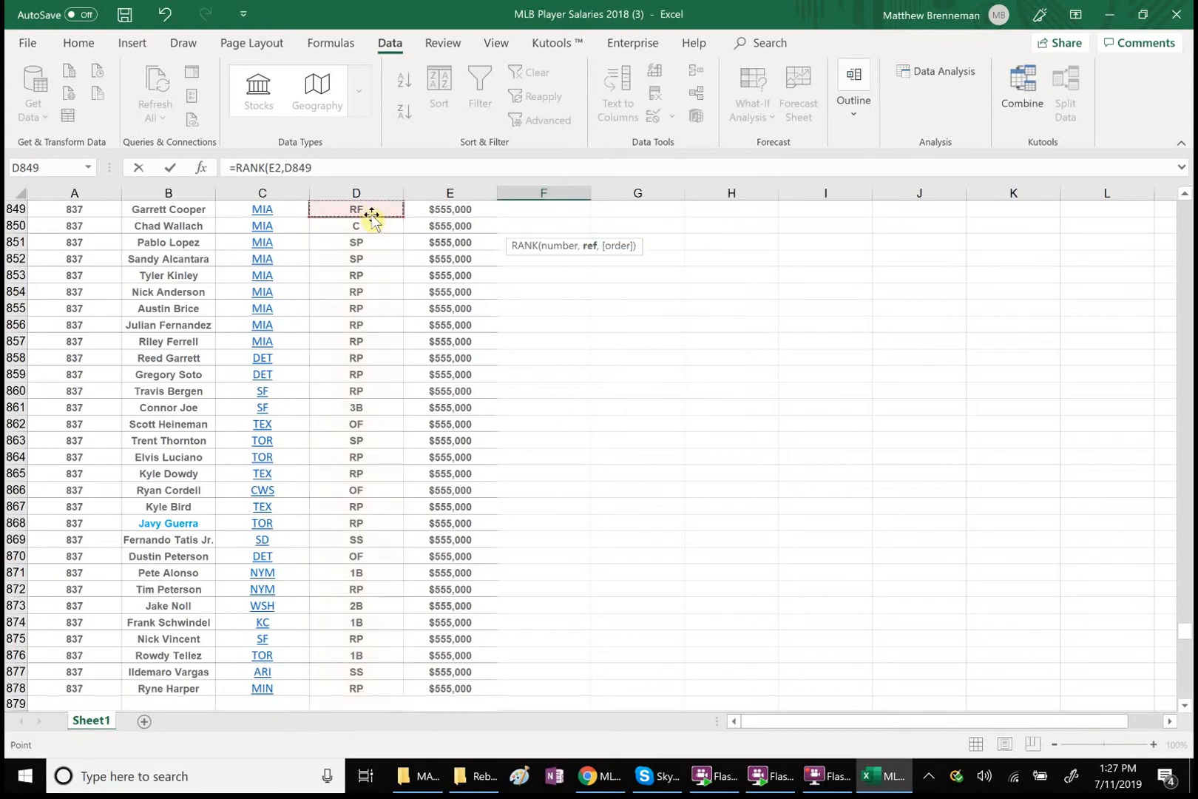
click(312, 160)
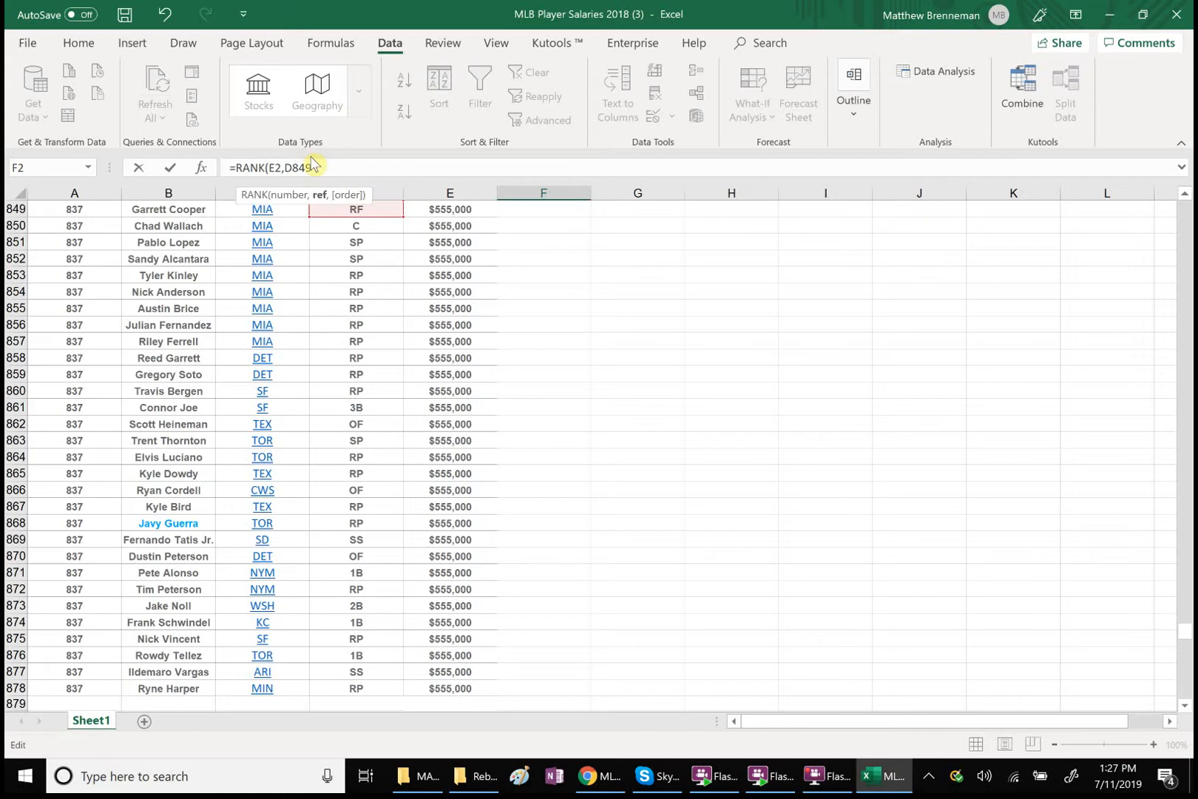
key(BackSpace)
key(BackSpace)
key(BackSpace)
Complete the RANK formula in F2 with the whole salary range E2:E878 as its reference
click(1190, 231)
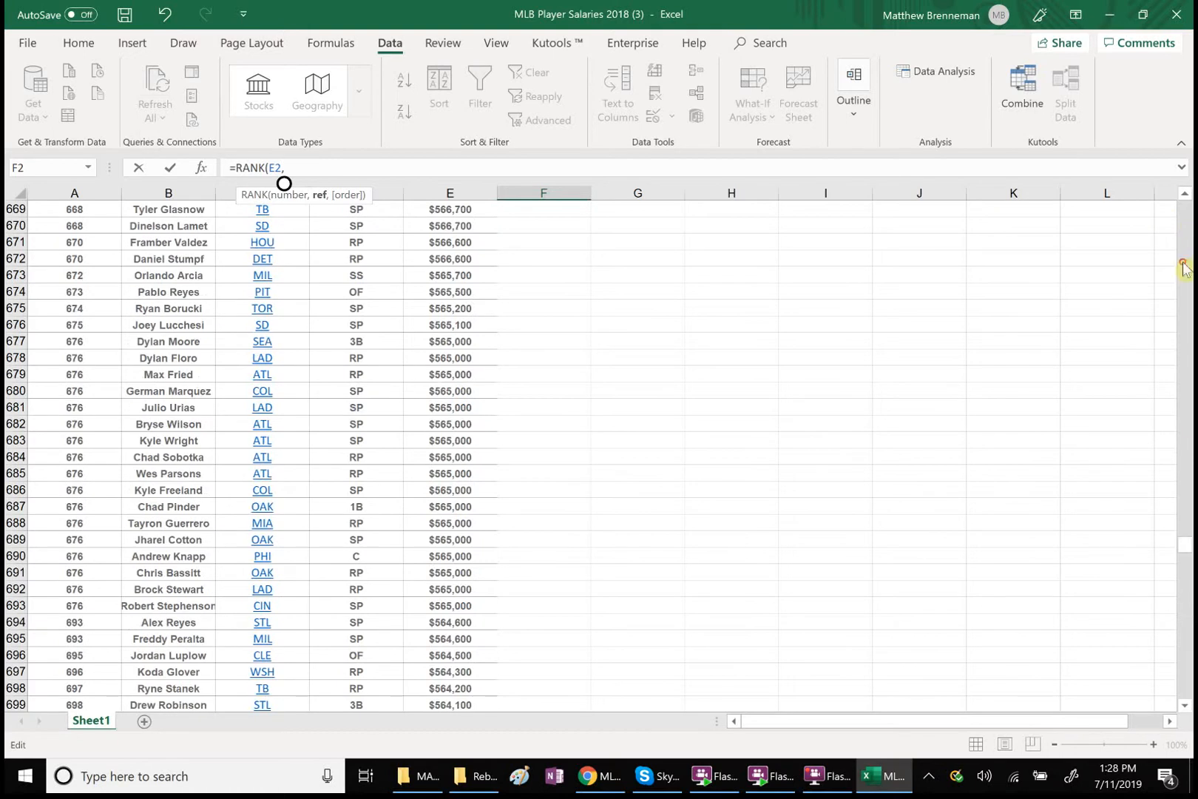
click(1183, 264)
drag(1187, 362, 1180, 174)
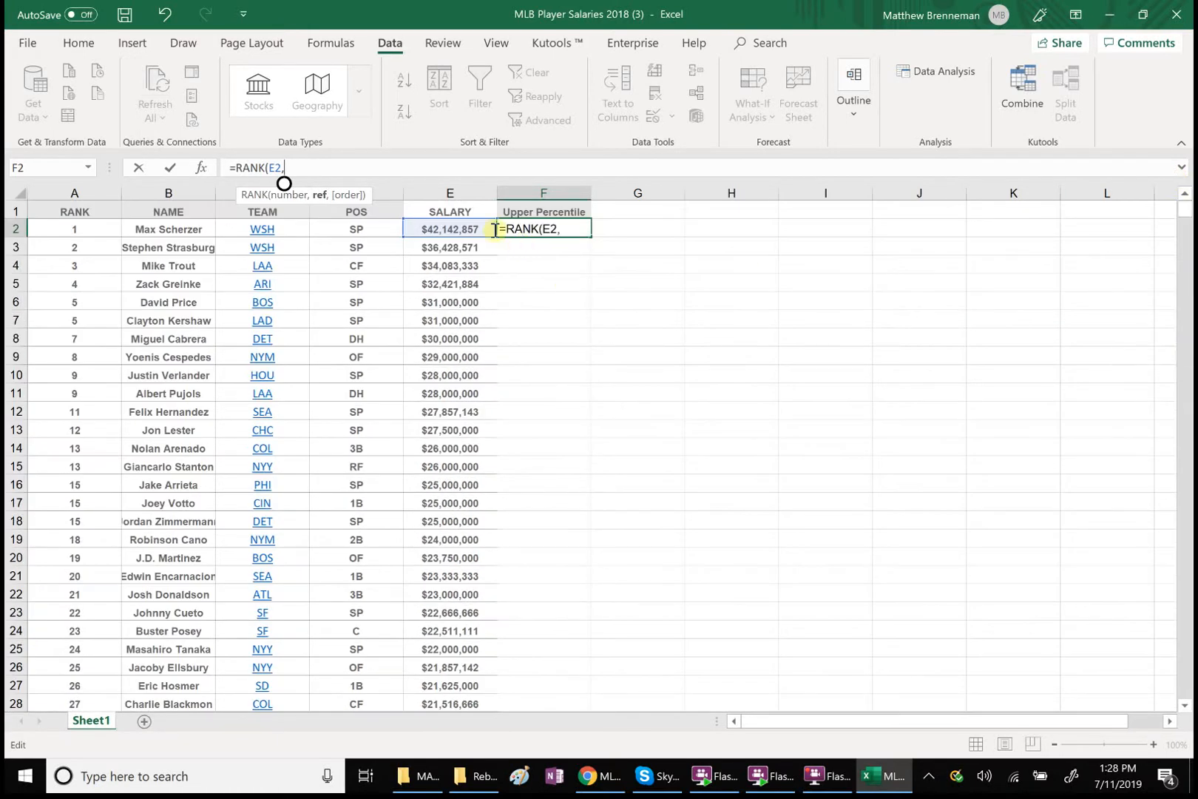
click(464, 228)
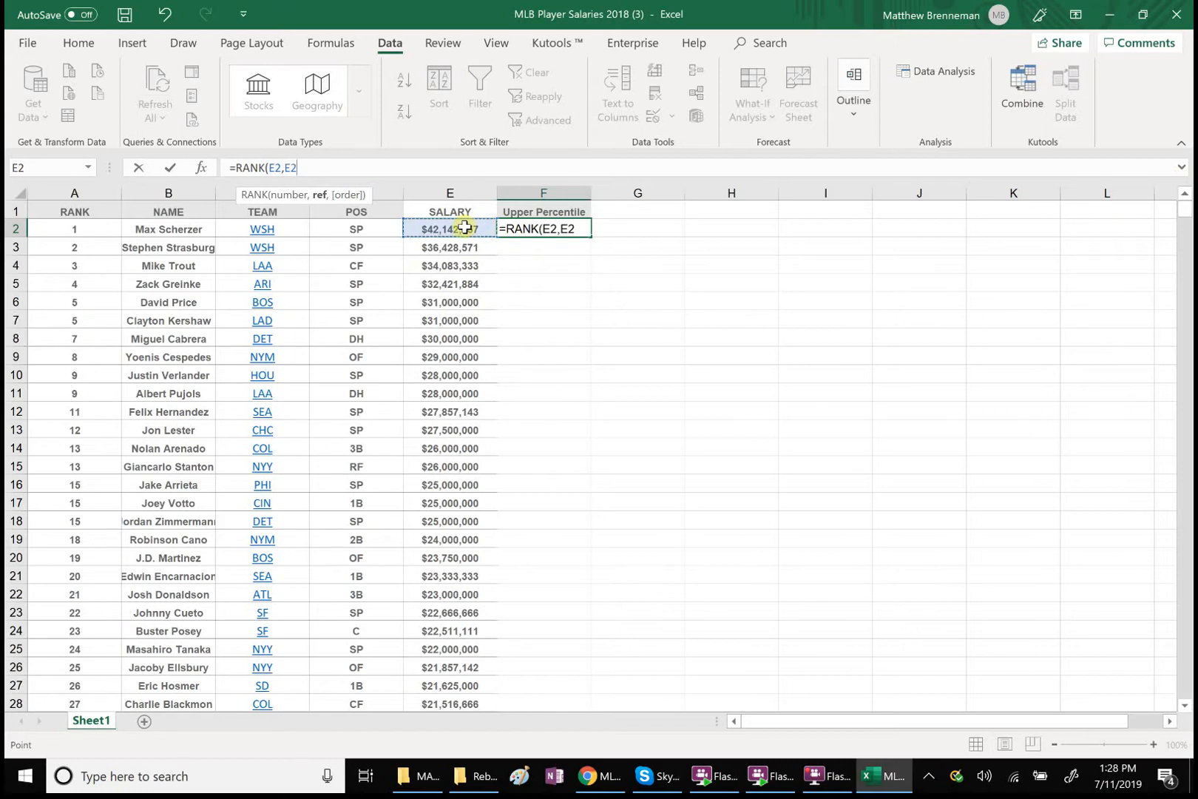
key(ctrl+shift+Down)
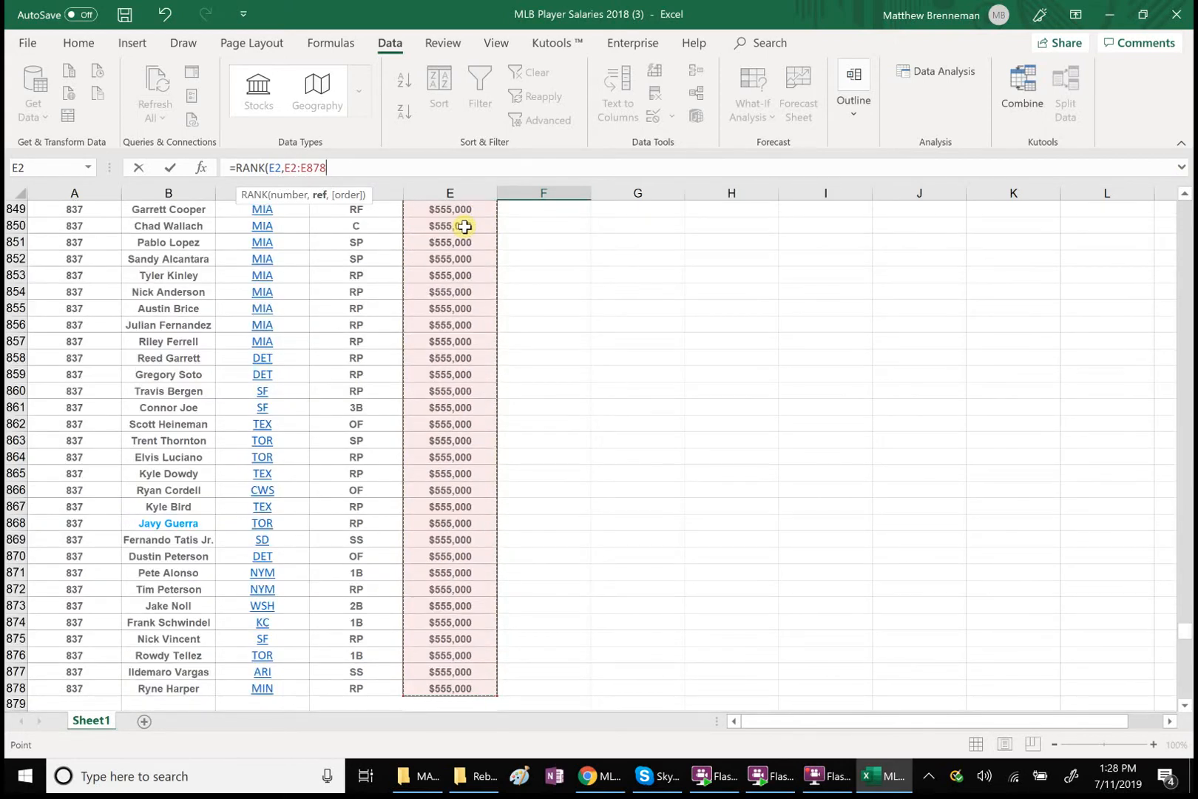
key(Return)
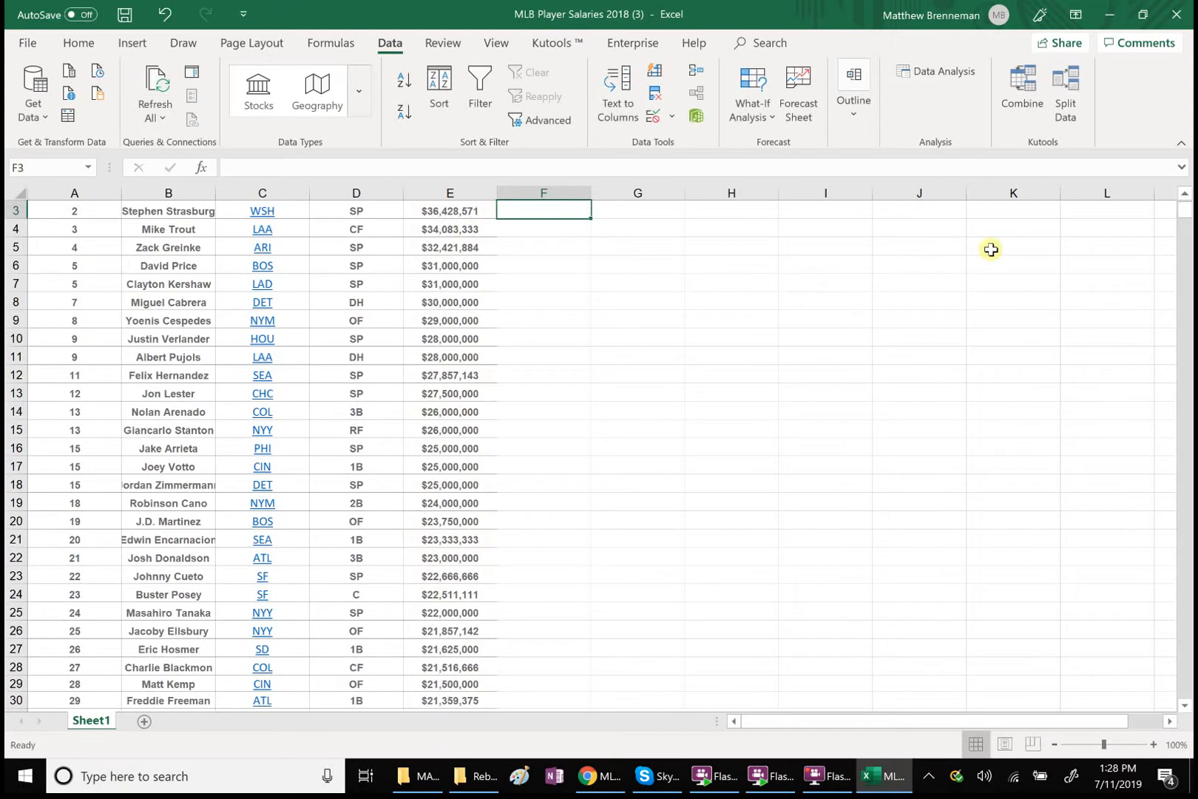
Make the reference range in F2's RANK formula absolute, as $E$2:$E$878, leaving the ranked cell E2 relative
click(1185, 193)
click(1185, 194)
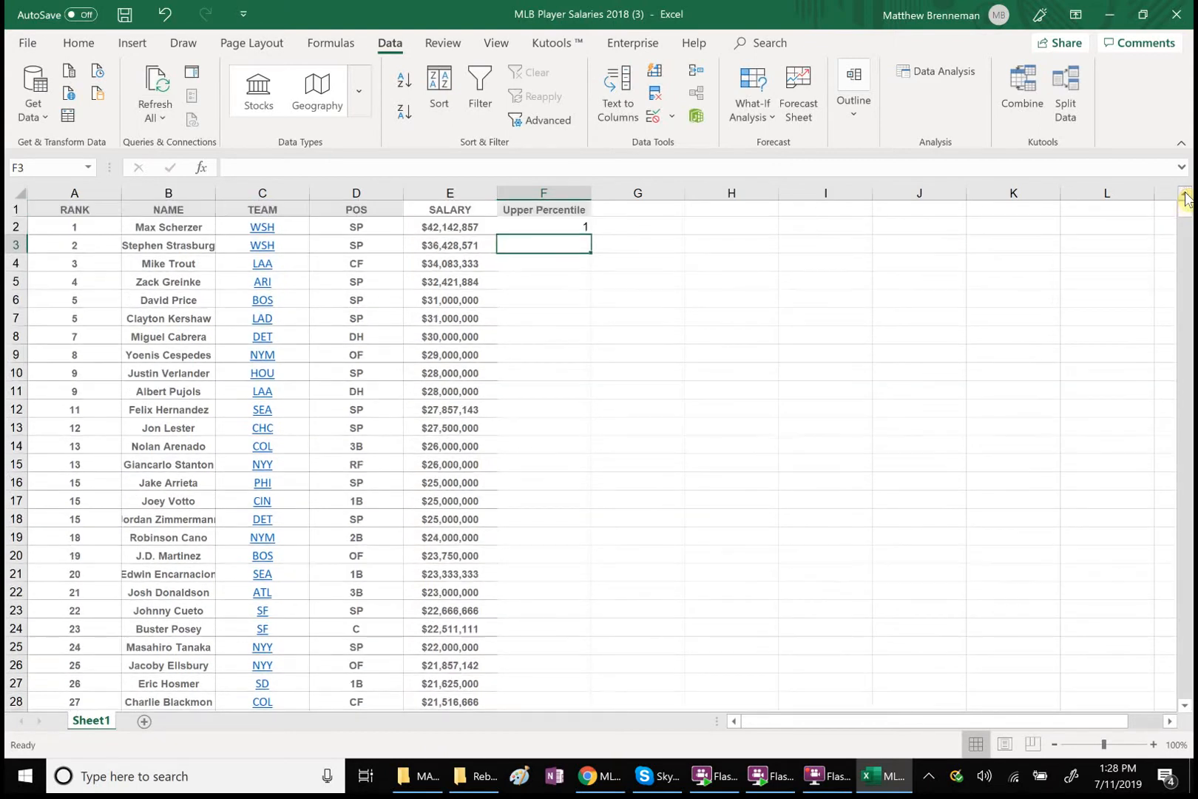
click(563, 228)
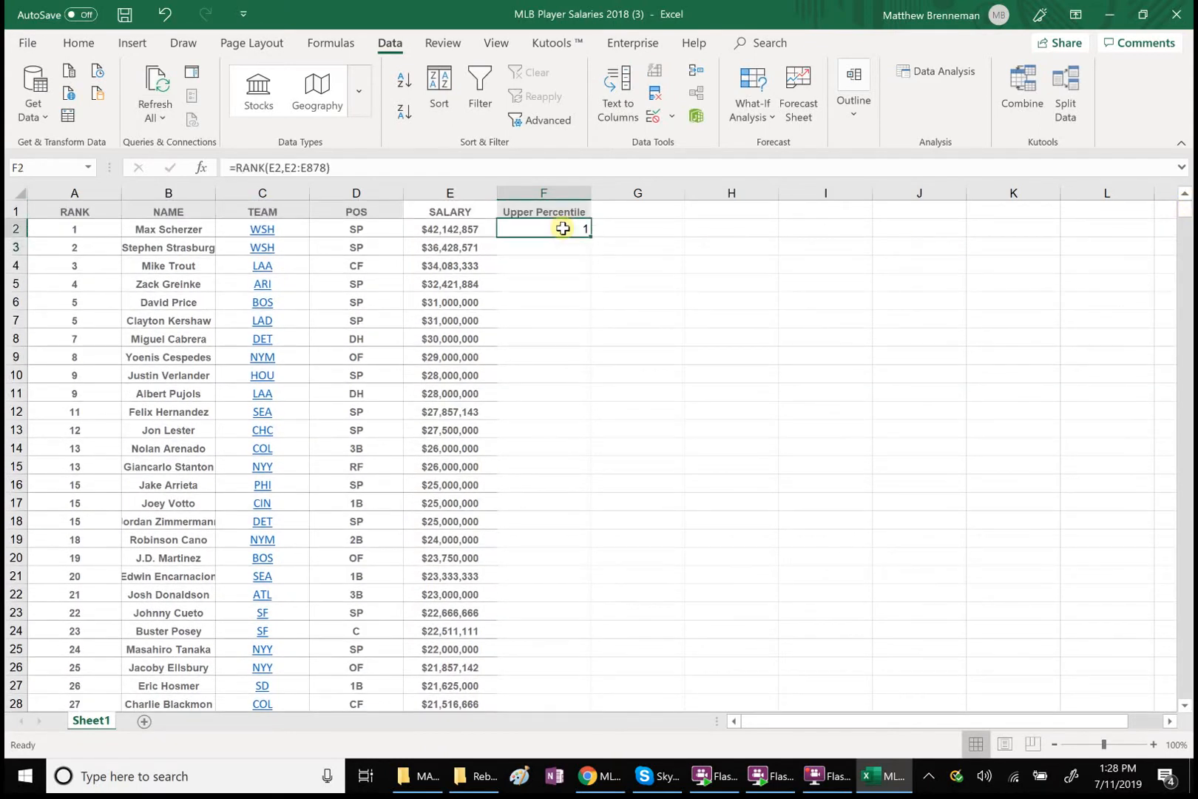
click(285, 166)
text($)
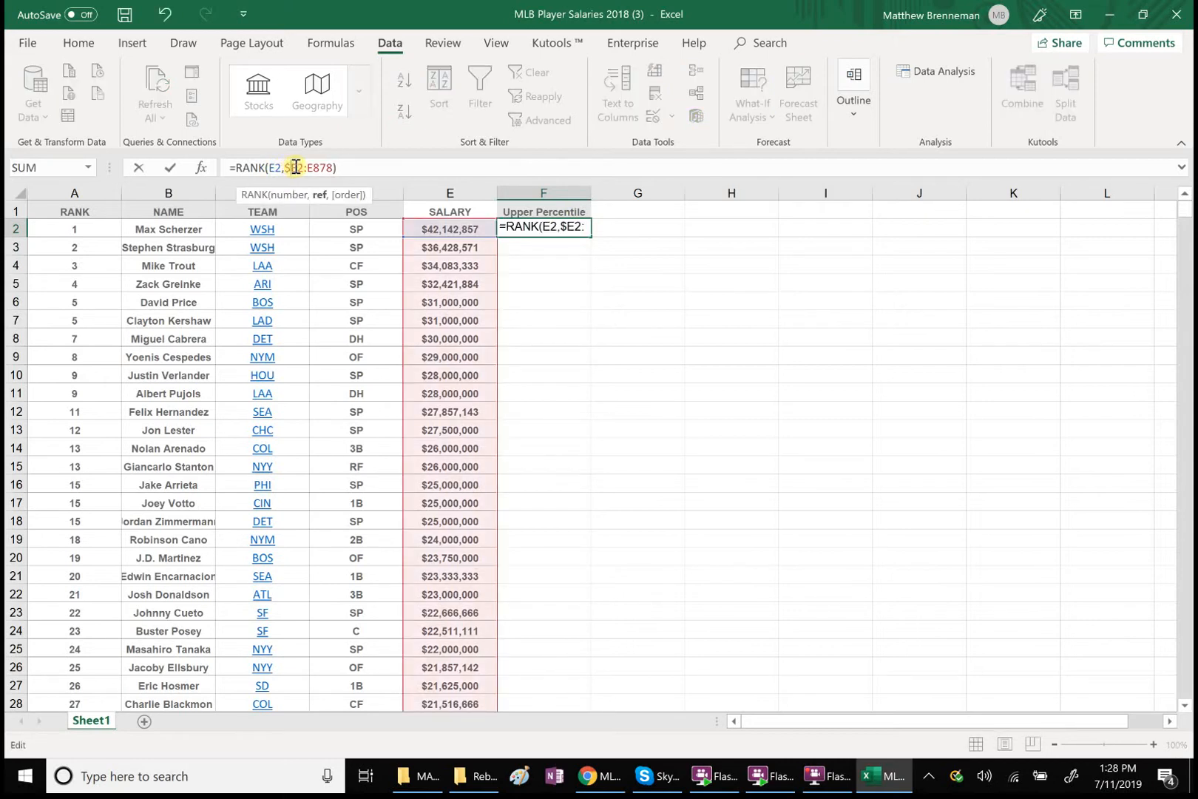
click(296, 166)
text($)
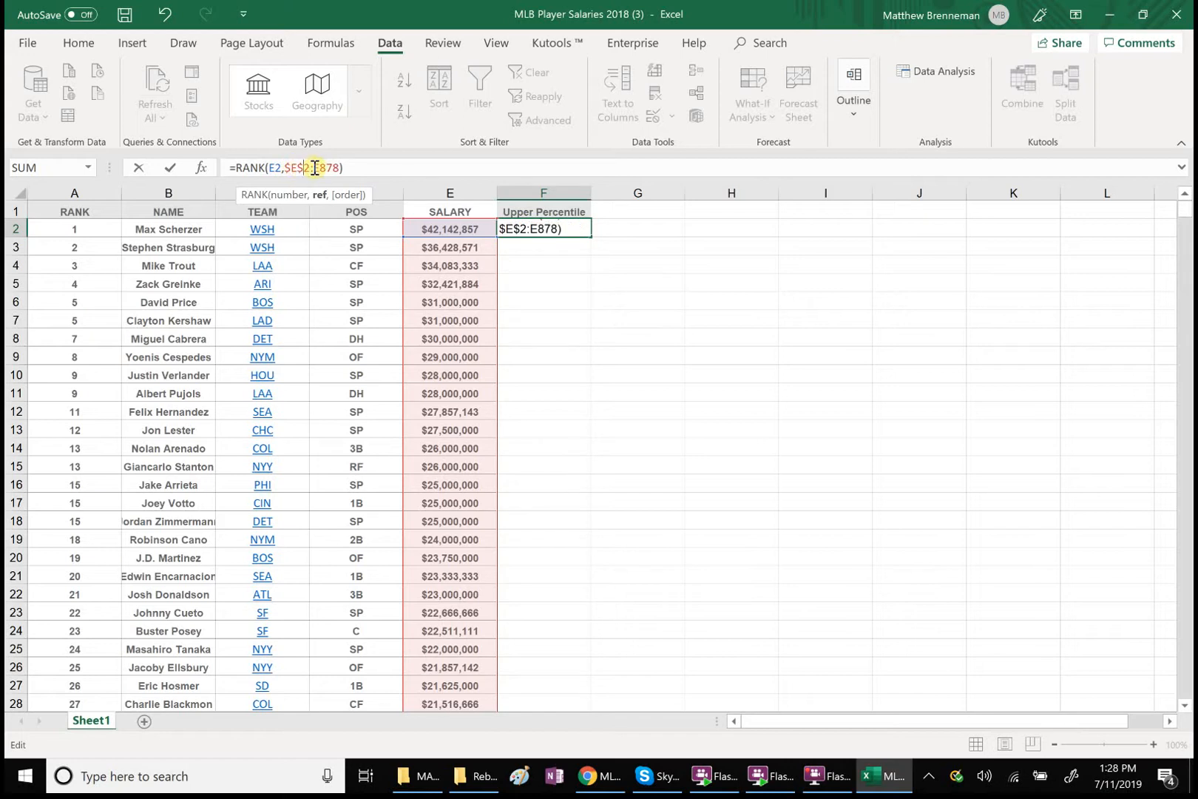
click(315, 167)
text($)
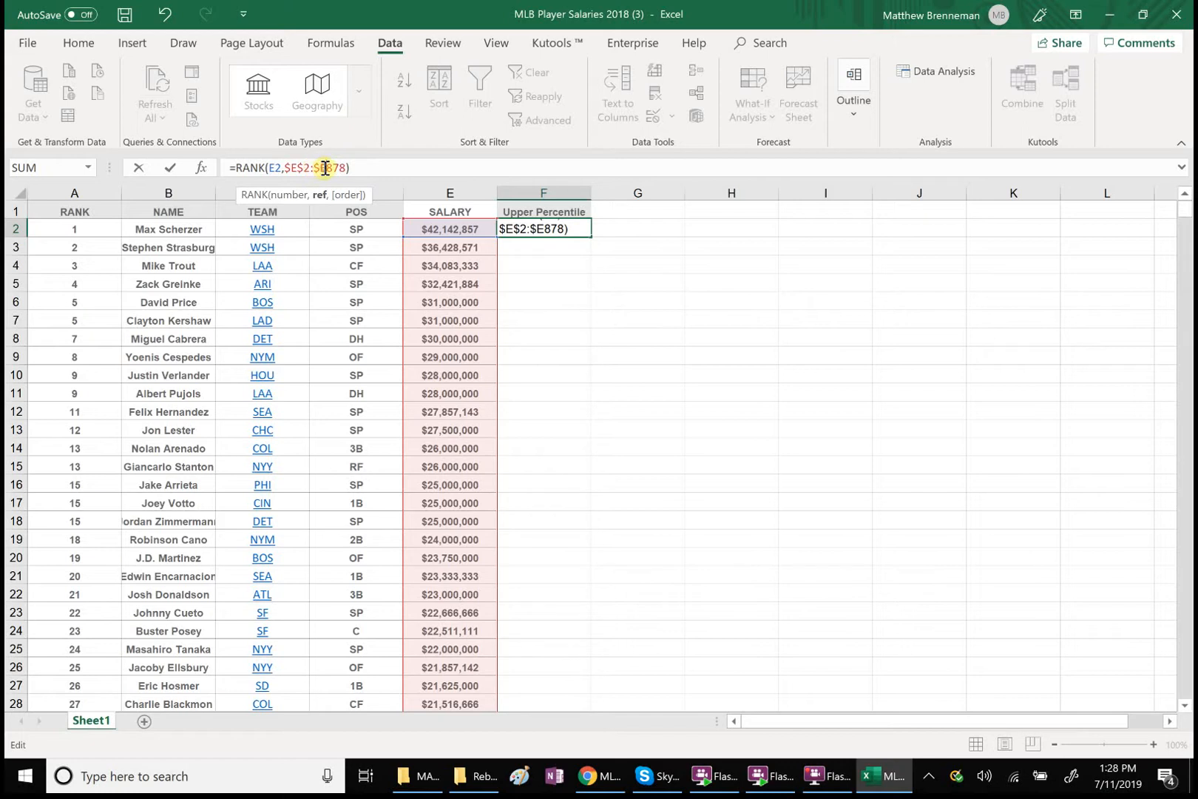
click(325, 167)
text($)
Extend the F2 formula after the RANK function with an added bracketed term divided by 2, +()/2
click(580, 229)
click(363, 167)
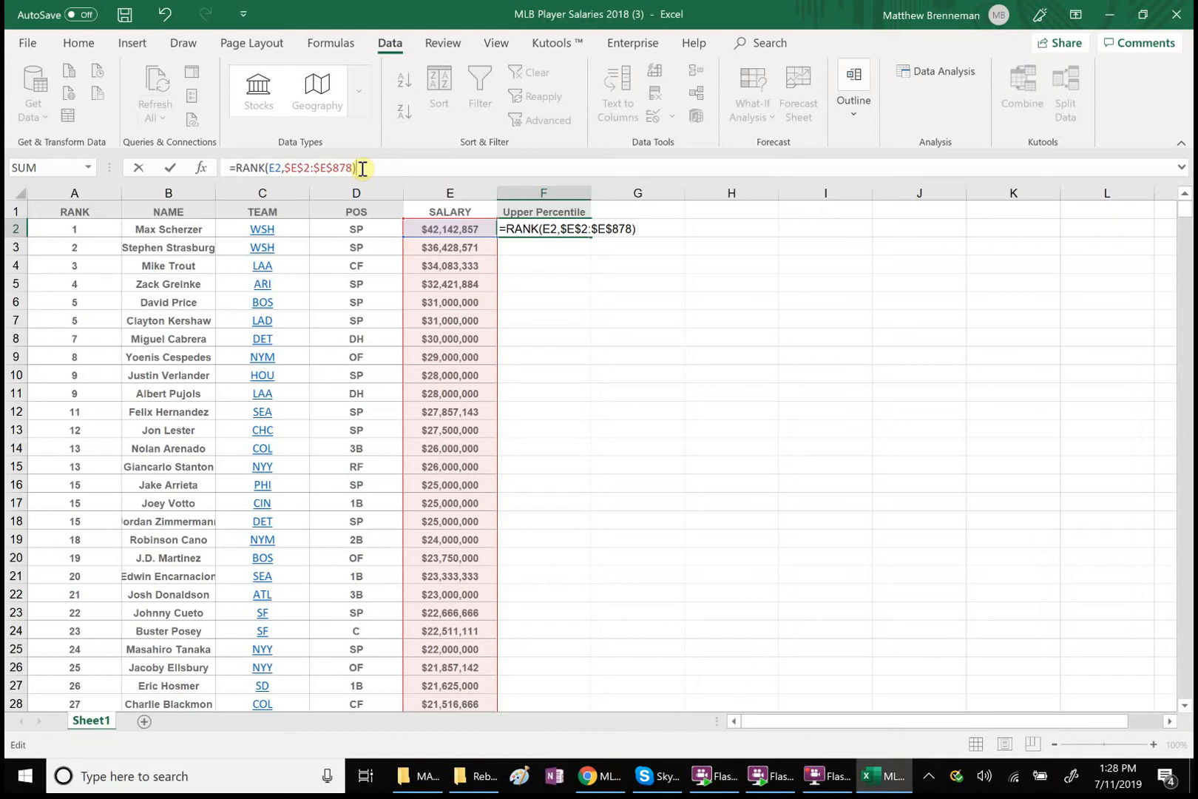
text(()/2)
click(367, 163)
Insert a COUNTIF function inside the new brackets with the first player's salary, E2, as its first argument
text(counti)
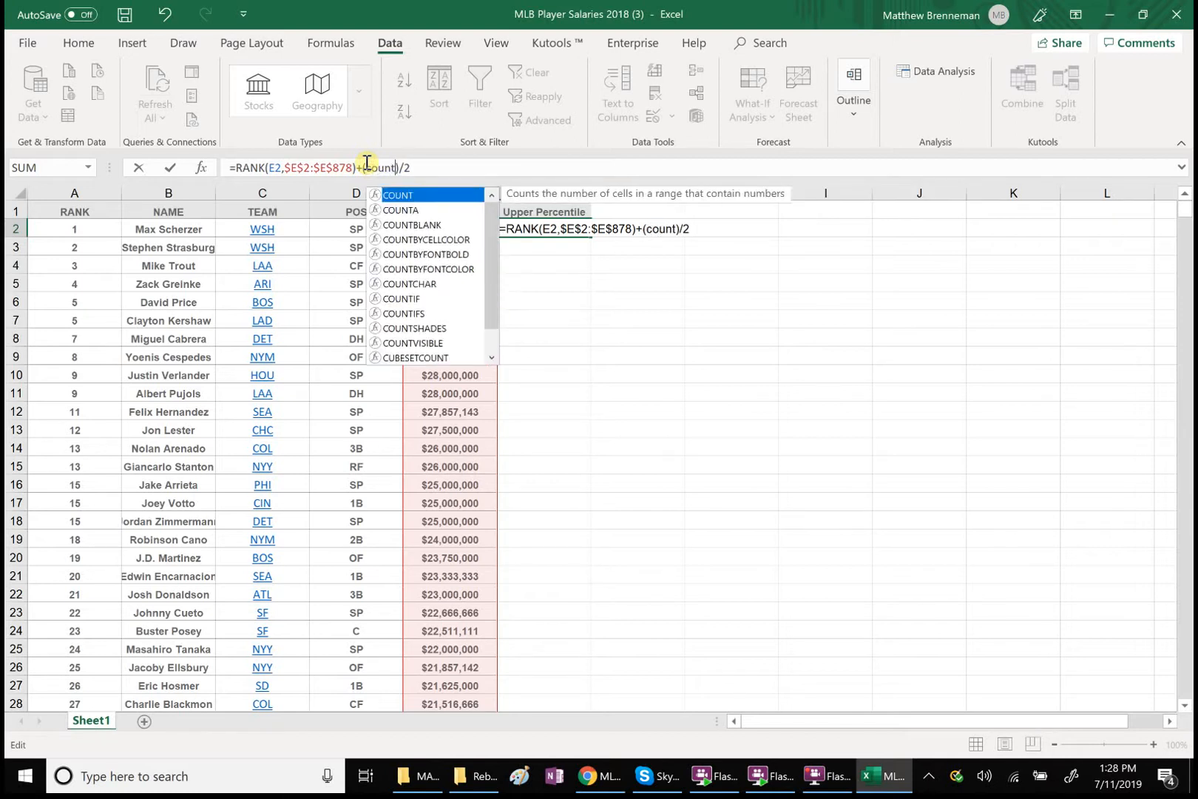
text(f)
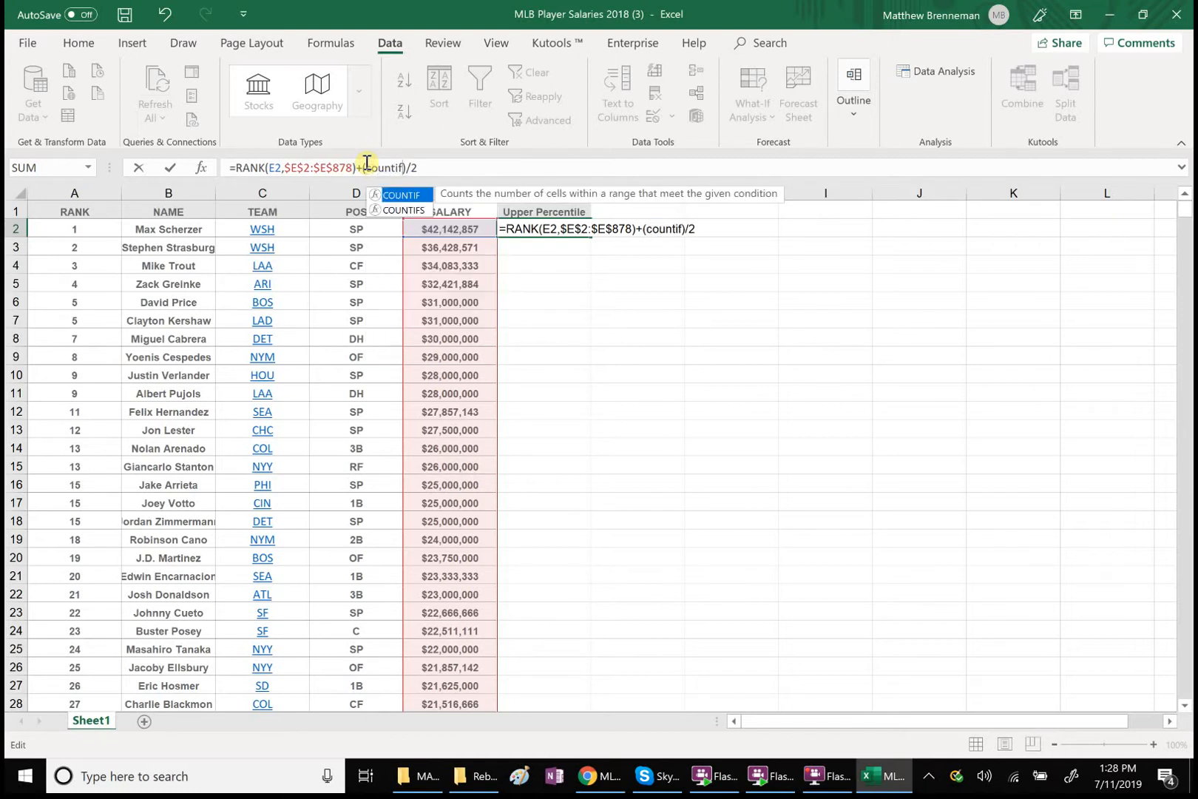
double_click(398, 195)
click(428, 232)
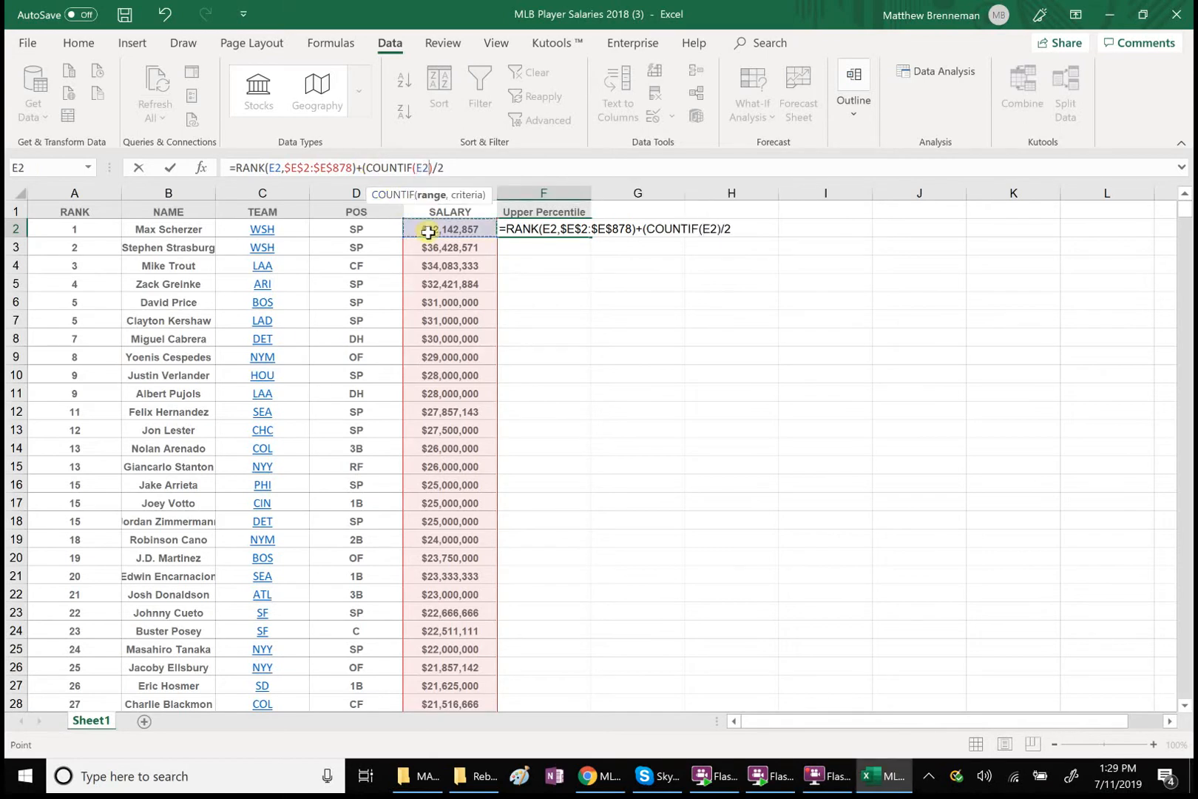
text(,)
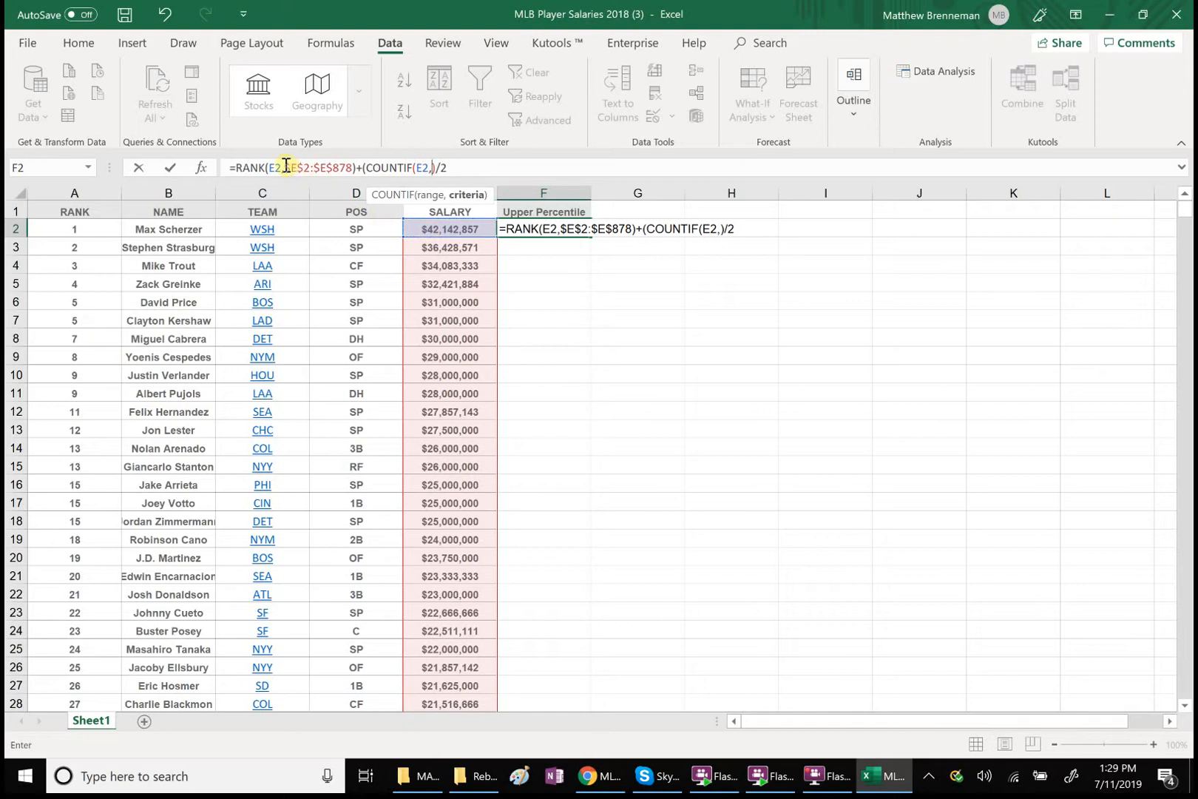
Reuse the absolute range $E$2:$E$878 from the RANK function as COUNTIF's second argument and remove the extra comma
drag(285, 164, 351, 169)
key(ctrl+c)
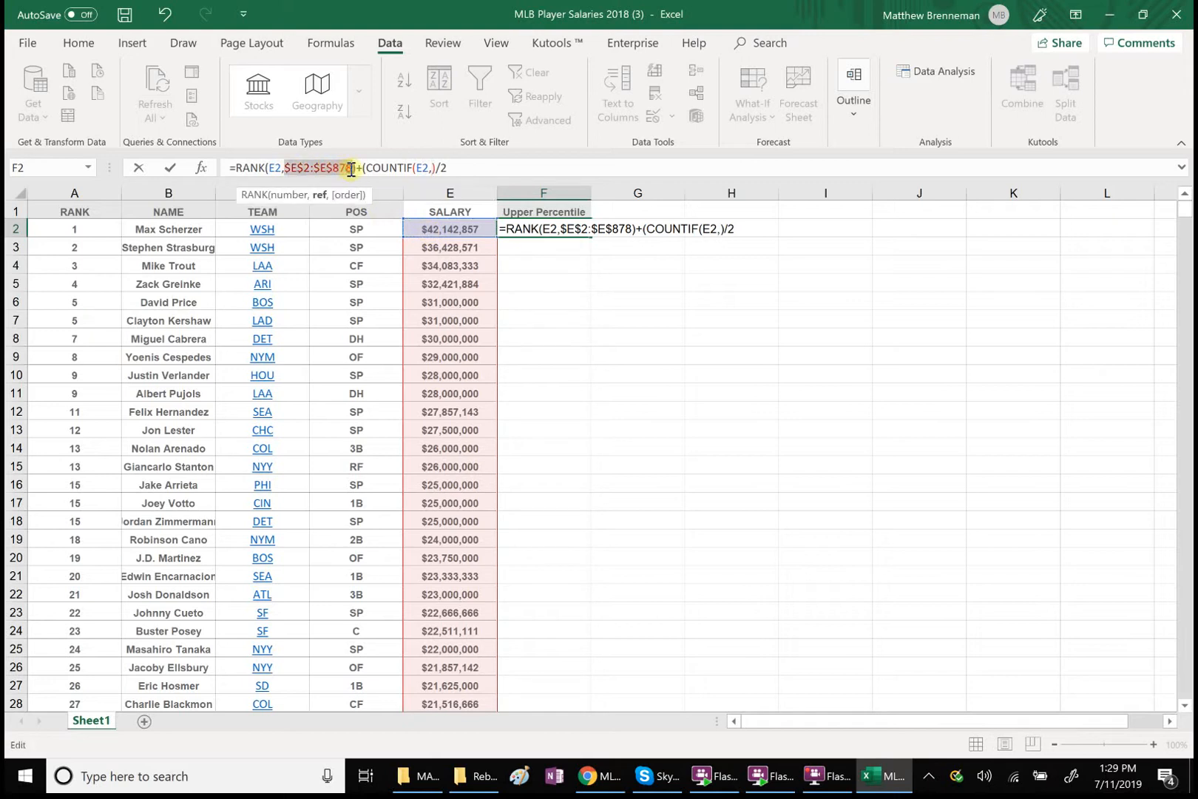
click(431, 168)
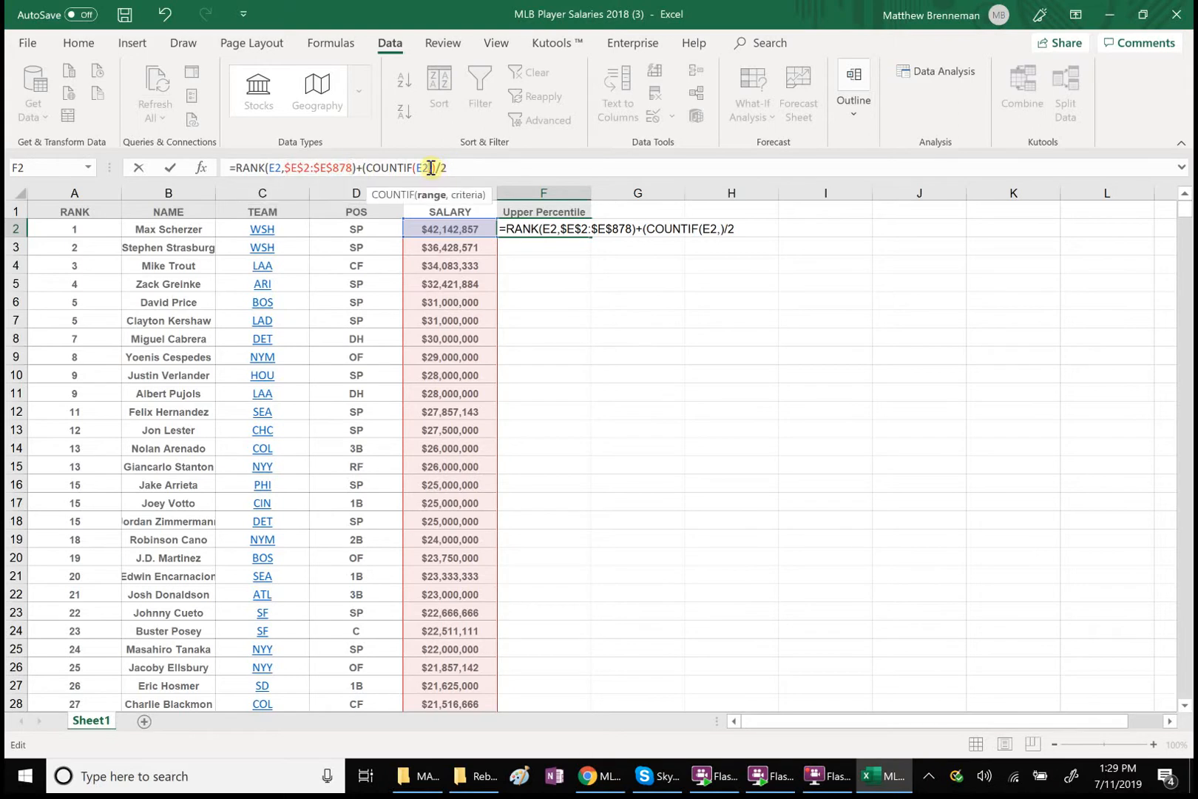
key(ctrl+v)
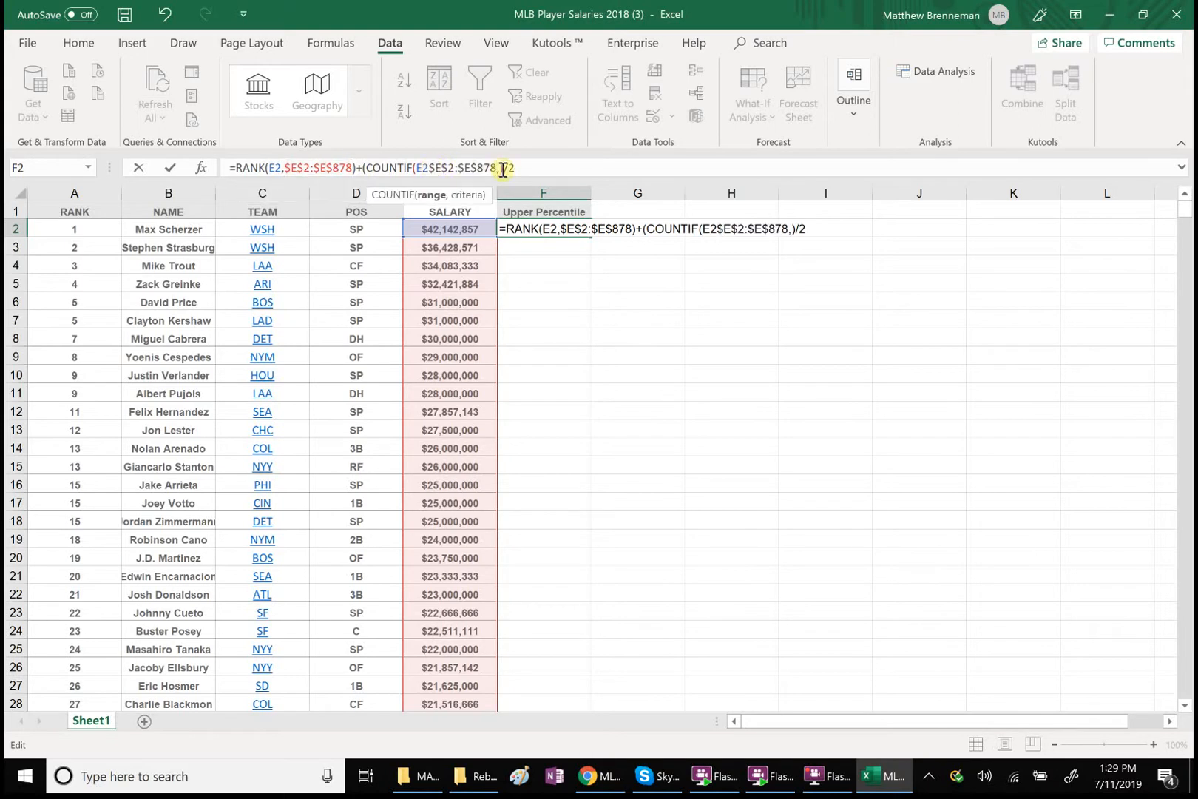
click(430, 167)
text(,)
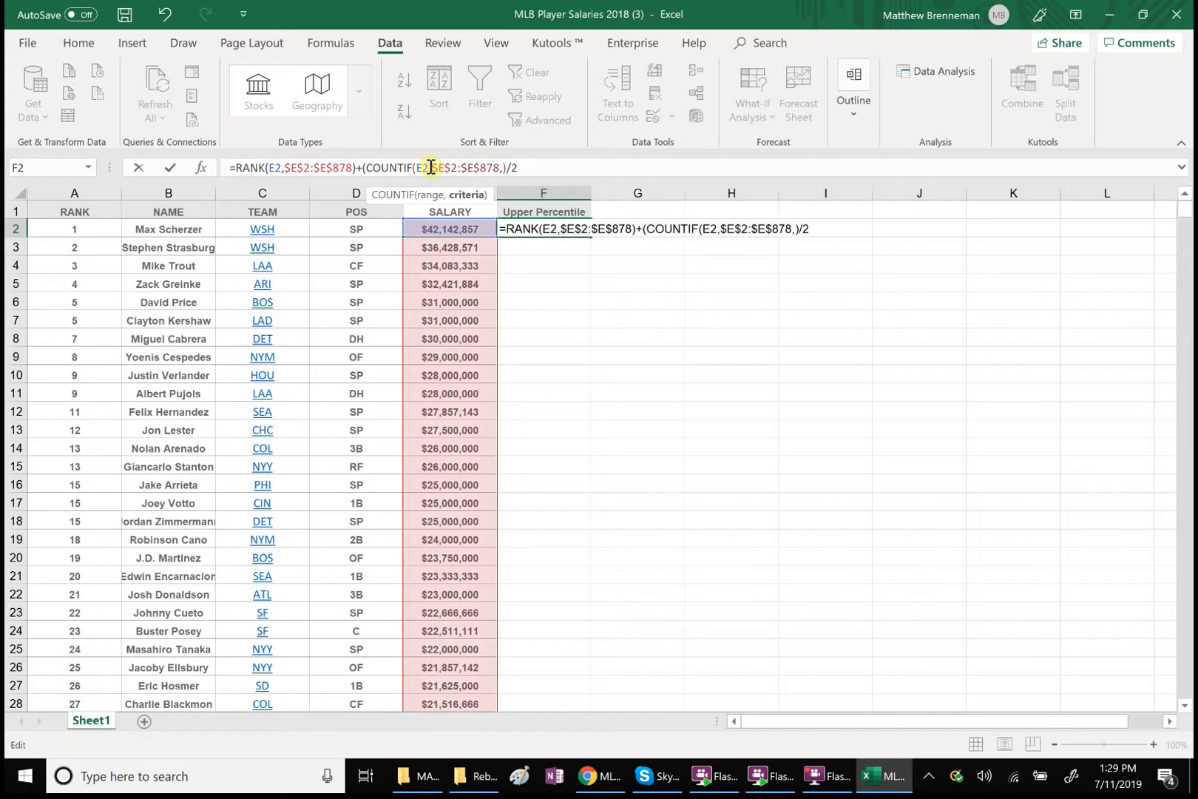
click(503, 169)
key(BackSpace)
Subtract 1 from the COUNTIF result inside the brackets and enter the completed formula in F2
click(507, 168)
text(-1)
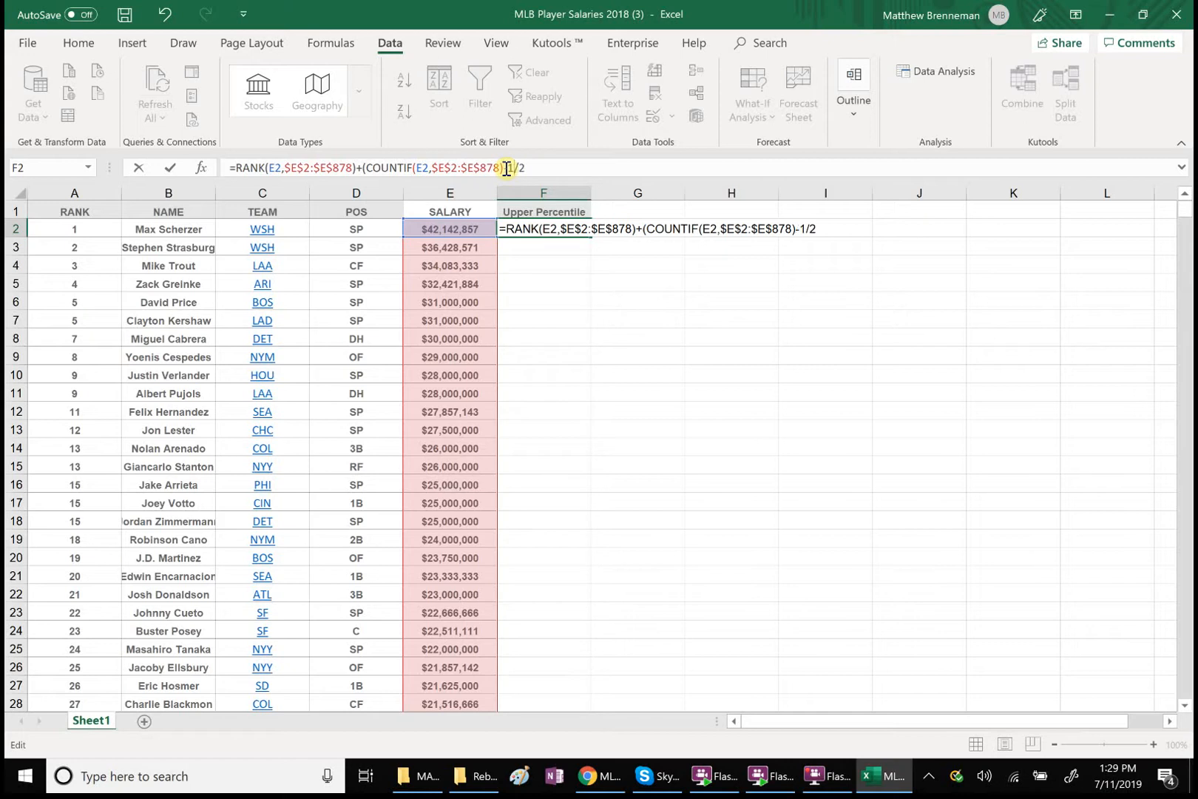
text())
click(553, 167)
key(Return)
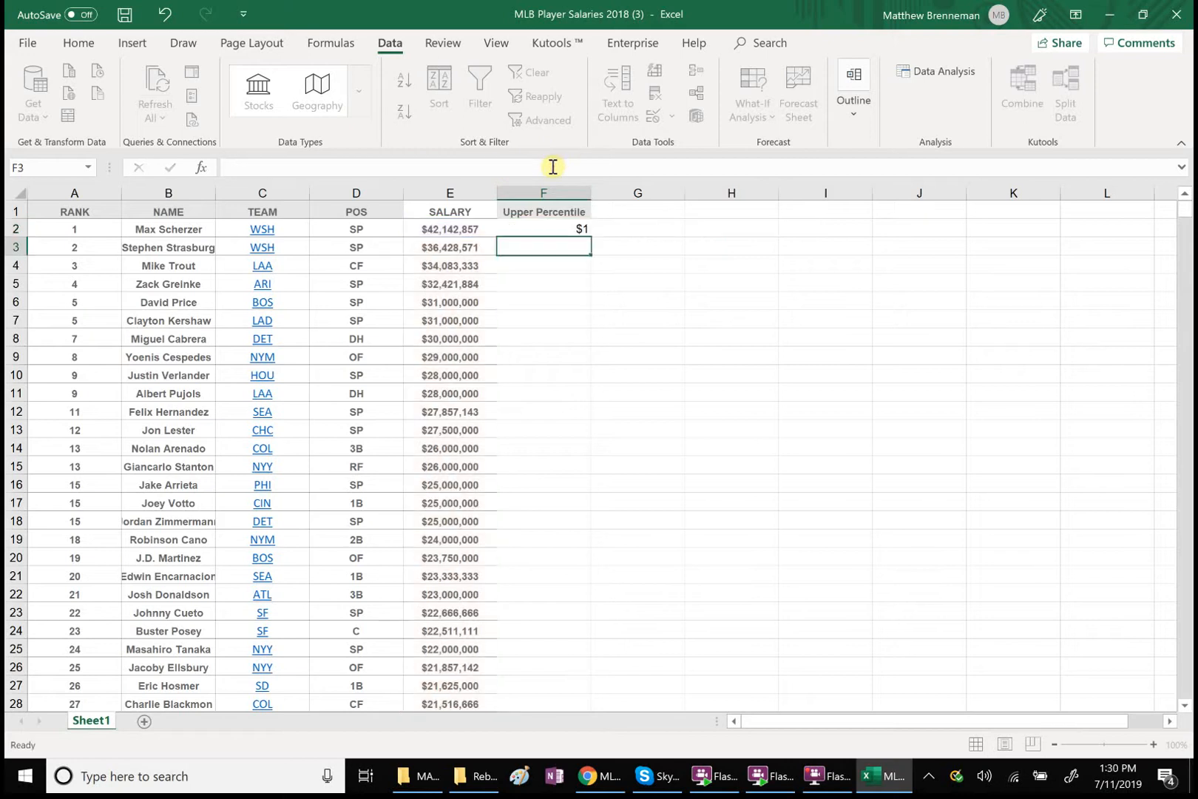
Format the first player's salary cell, E2, with the Number category
click(581, 233)
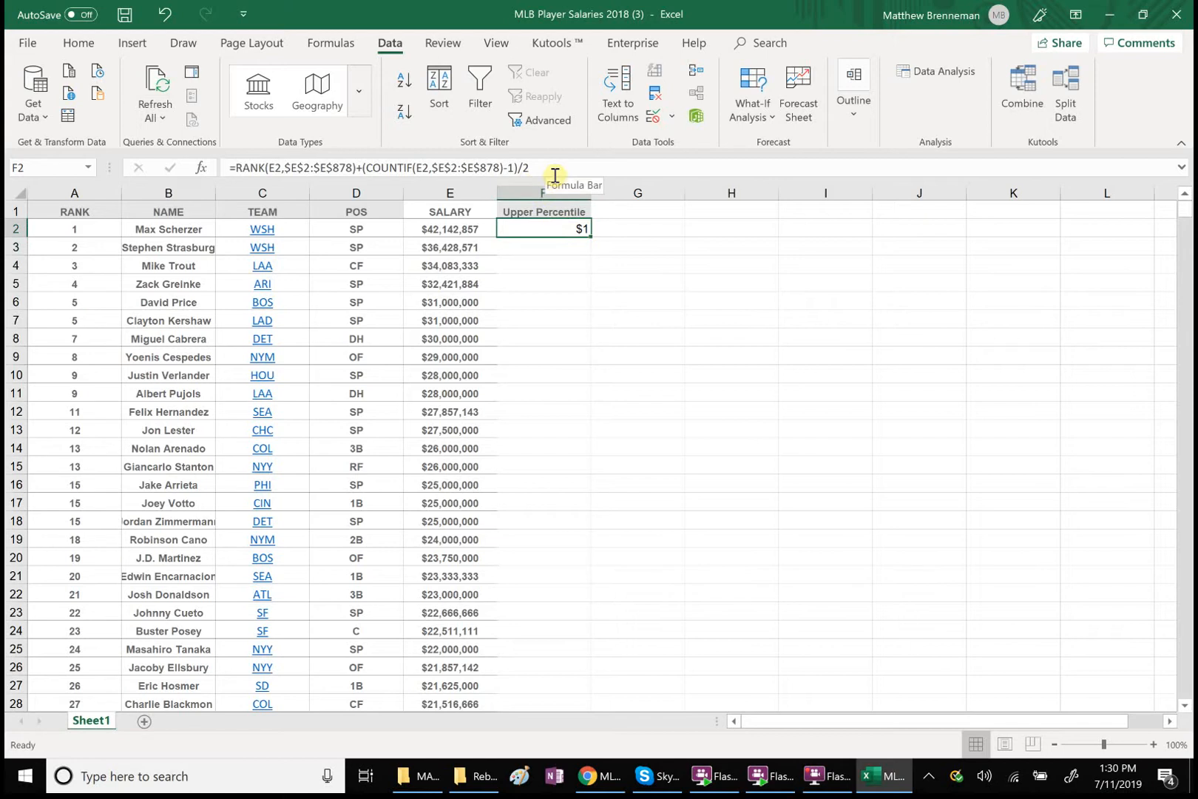
click(468, 233)
right_click(468, 232)
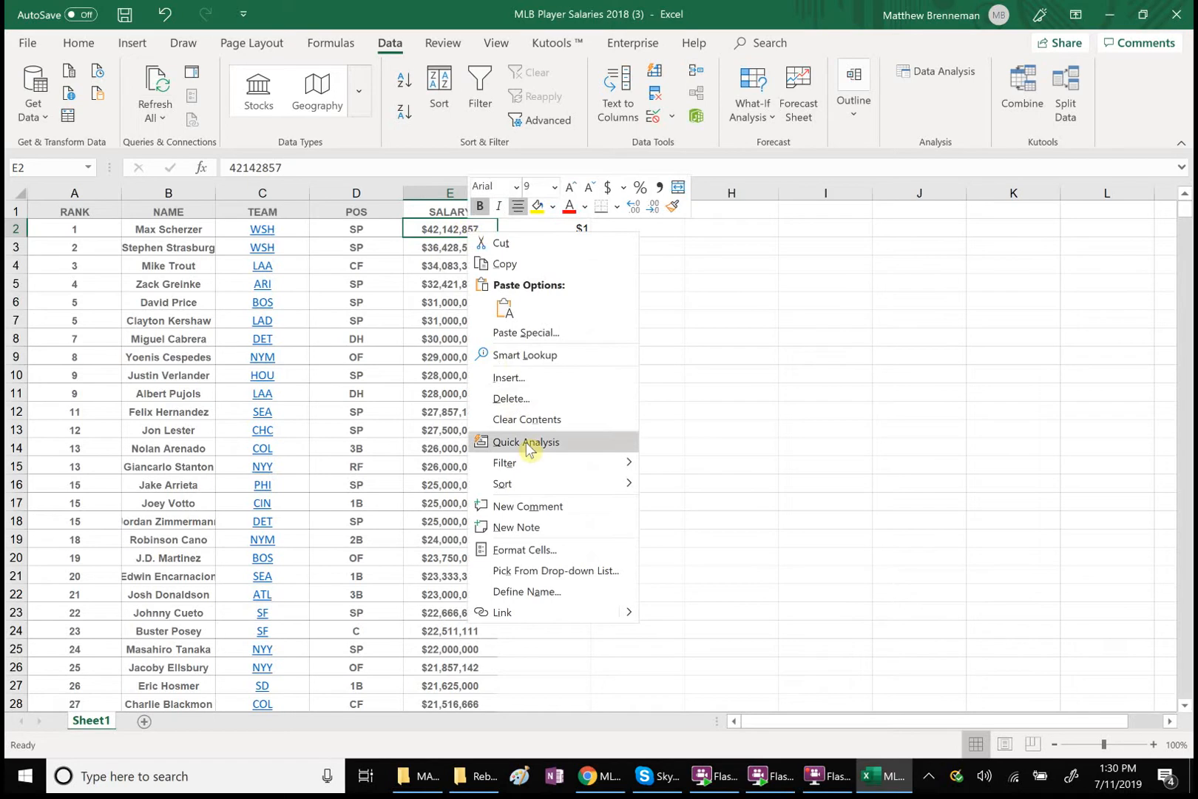
click(544, 550)
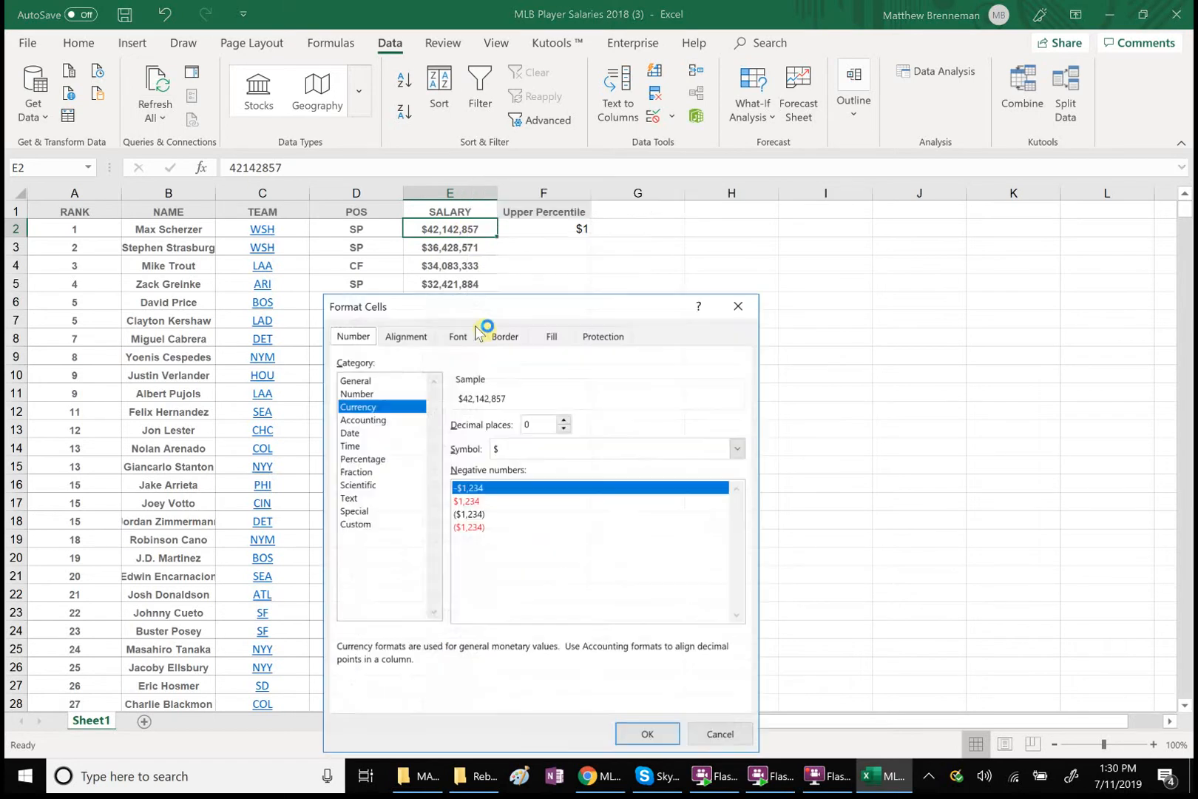
click(365, 406)
click(358, 394)
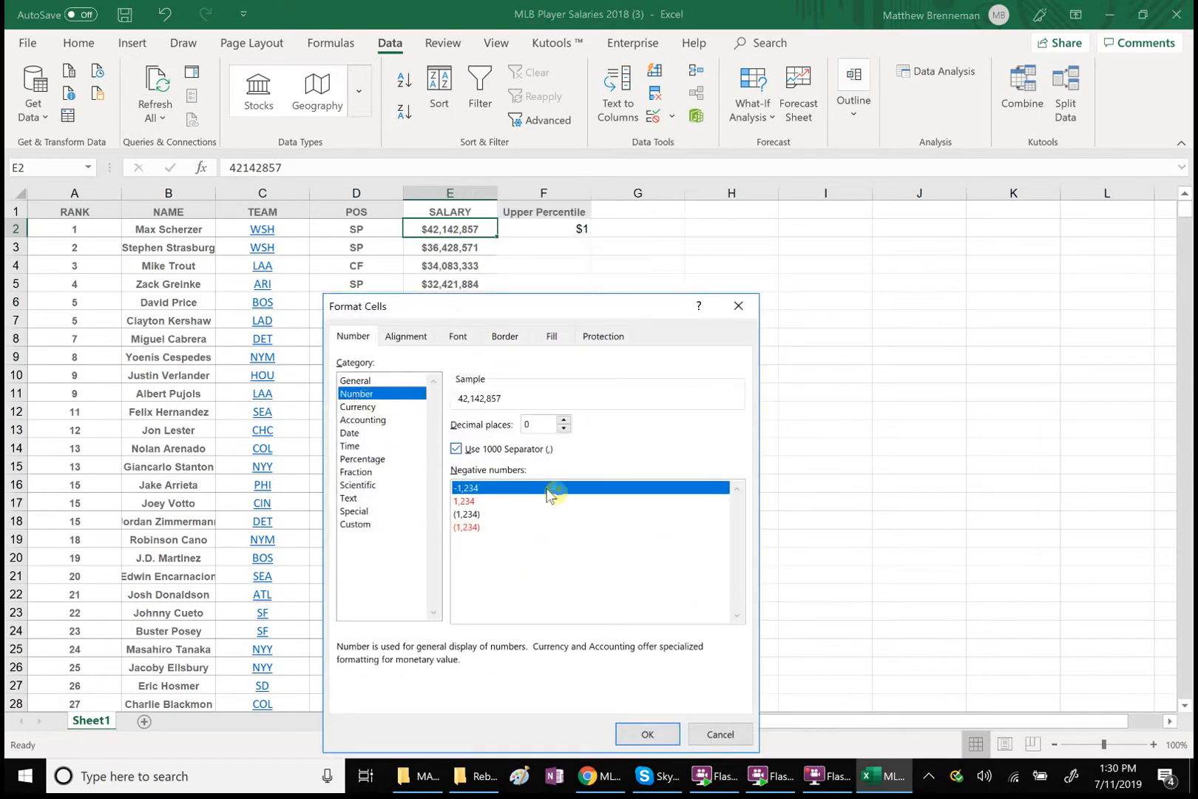
click(644, 734)
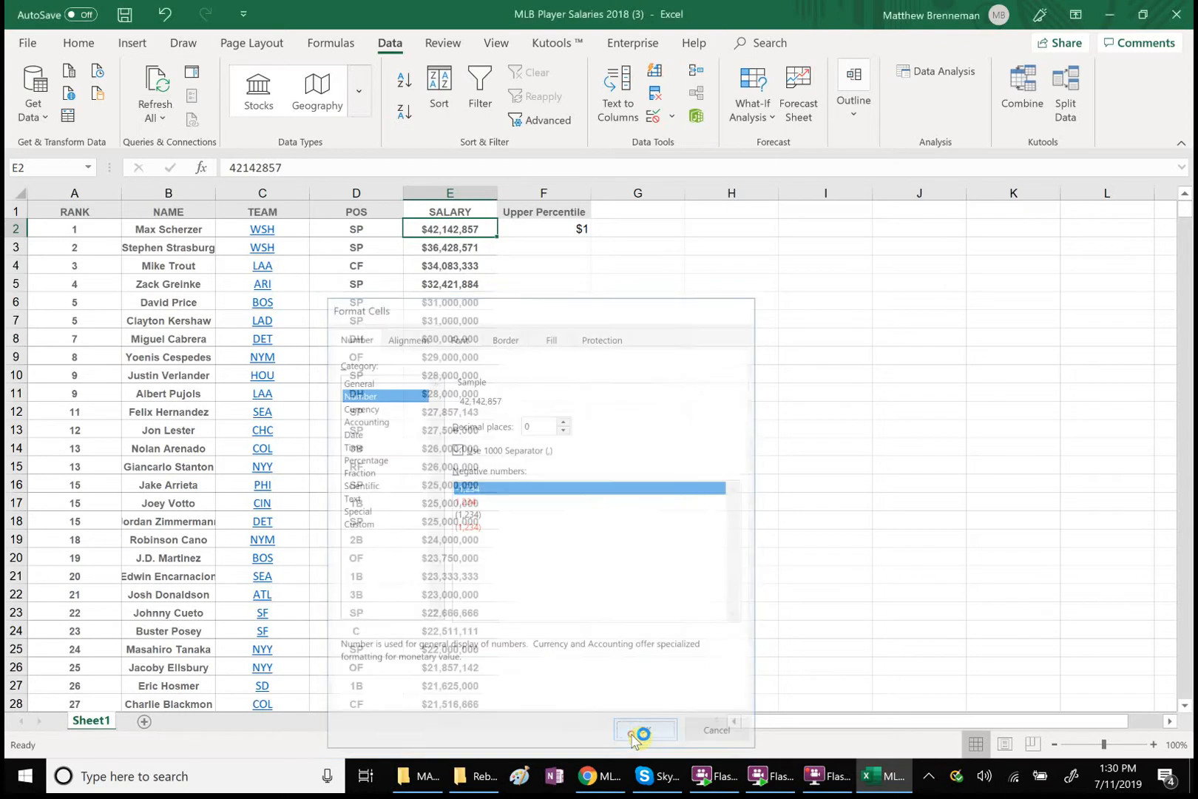
Format the Upper Percentile cell F2 with the Number category
click(550, 229)
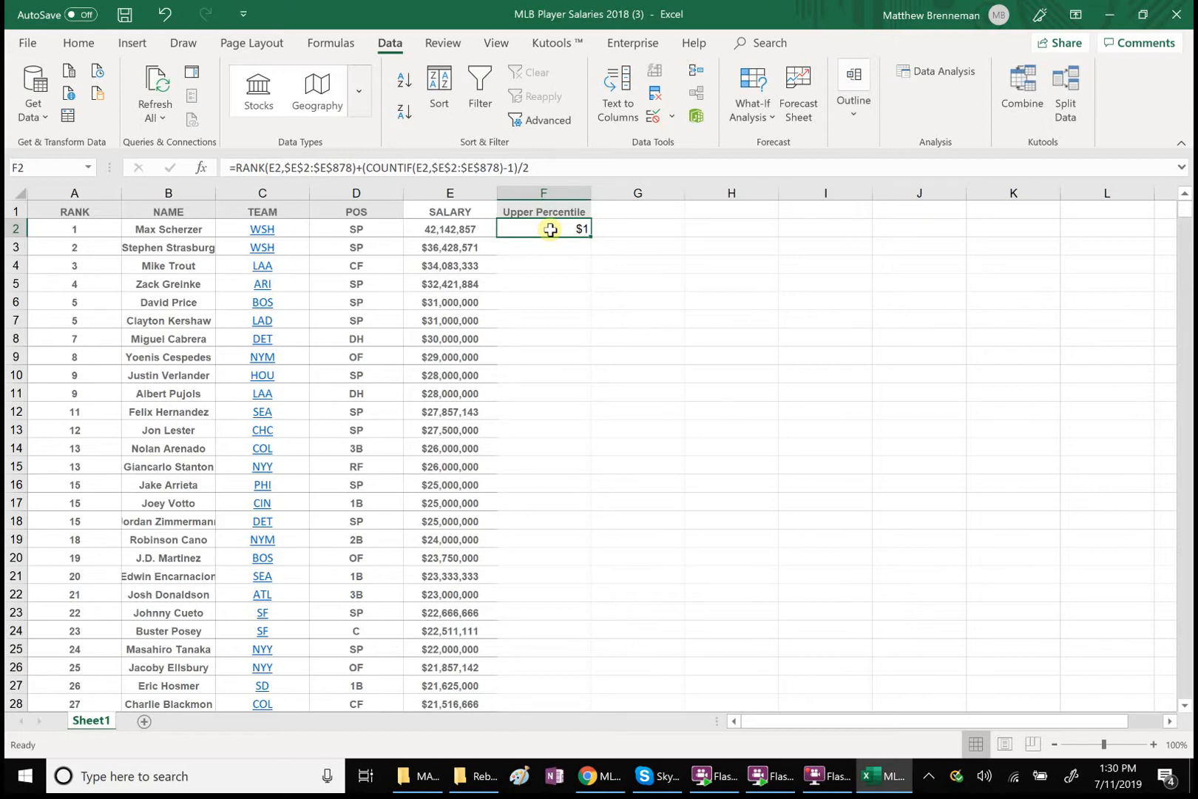
right_click(551, 229)
click(608, 548)
click(432, 394)
click(716, 736)
Format the whole SALARY and Upper Percentile range E2:F878 as Number with 0 decimal places and no thousands separator
drag(459, 226, 531, 622)
right_click(530, 620)
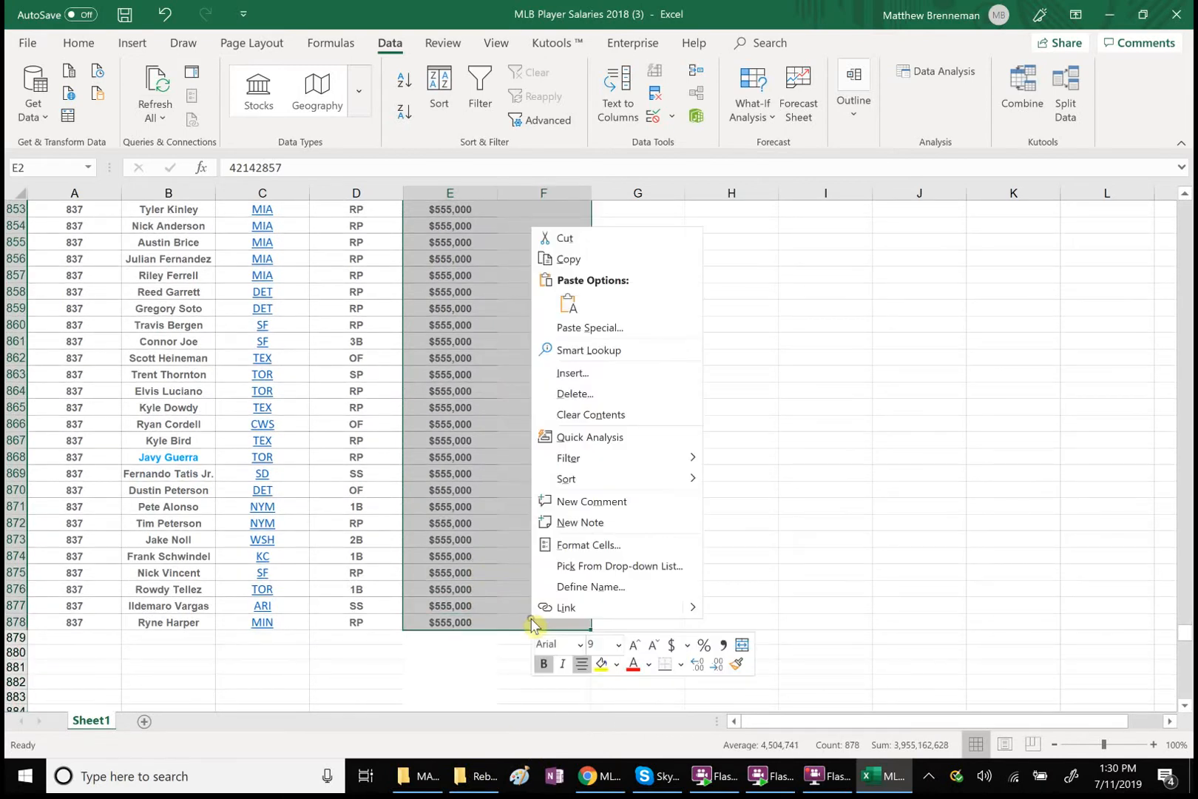
click(587, 545)
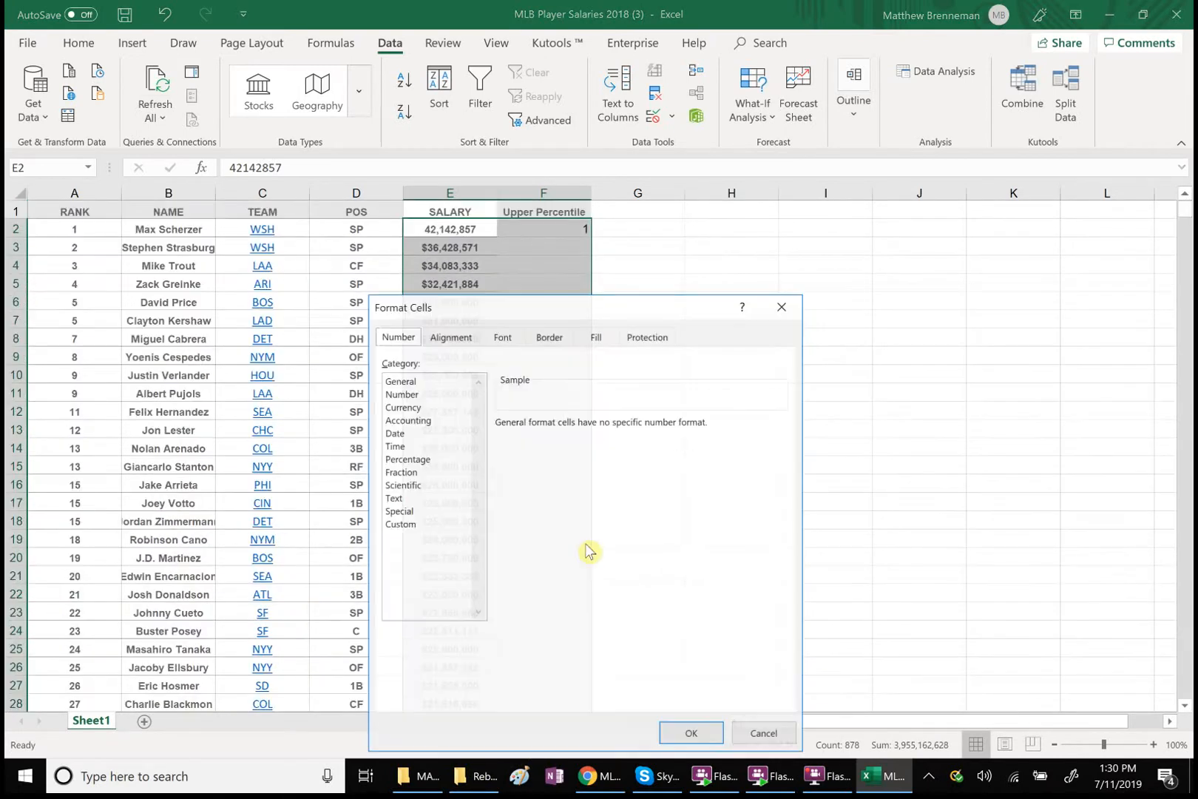
click(420, 398)
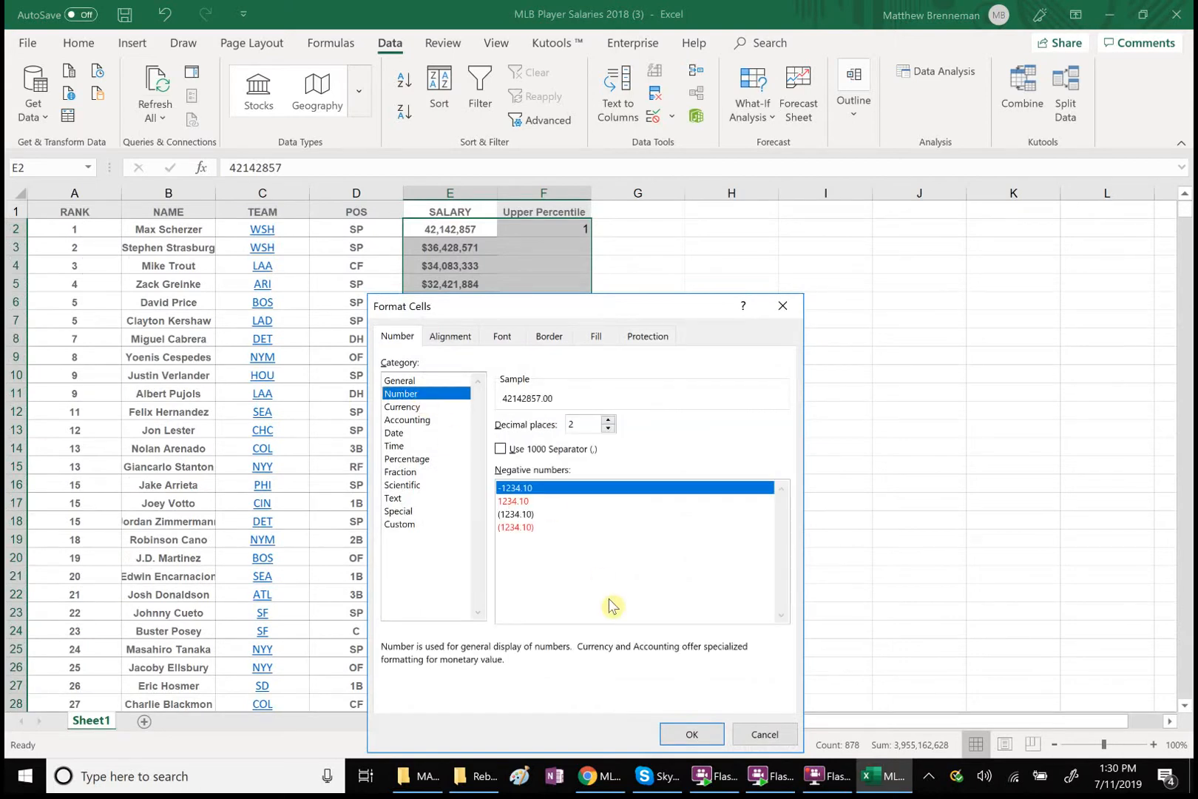
click(608, 428)
click(608, 428)
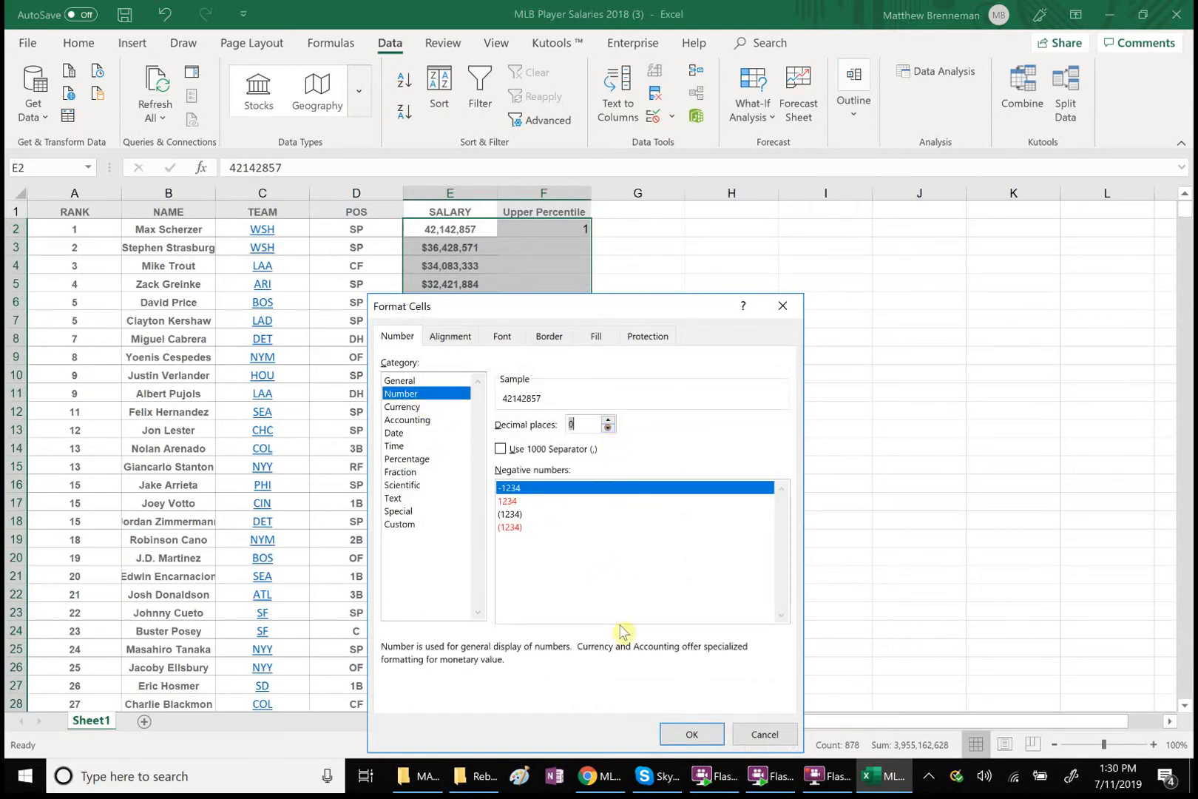
click(687, 734)
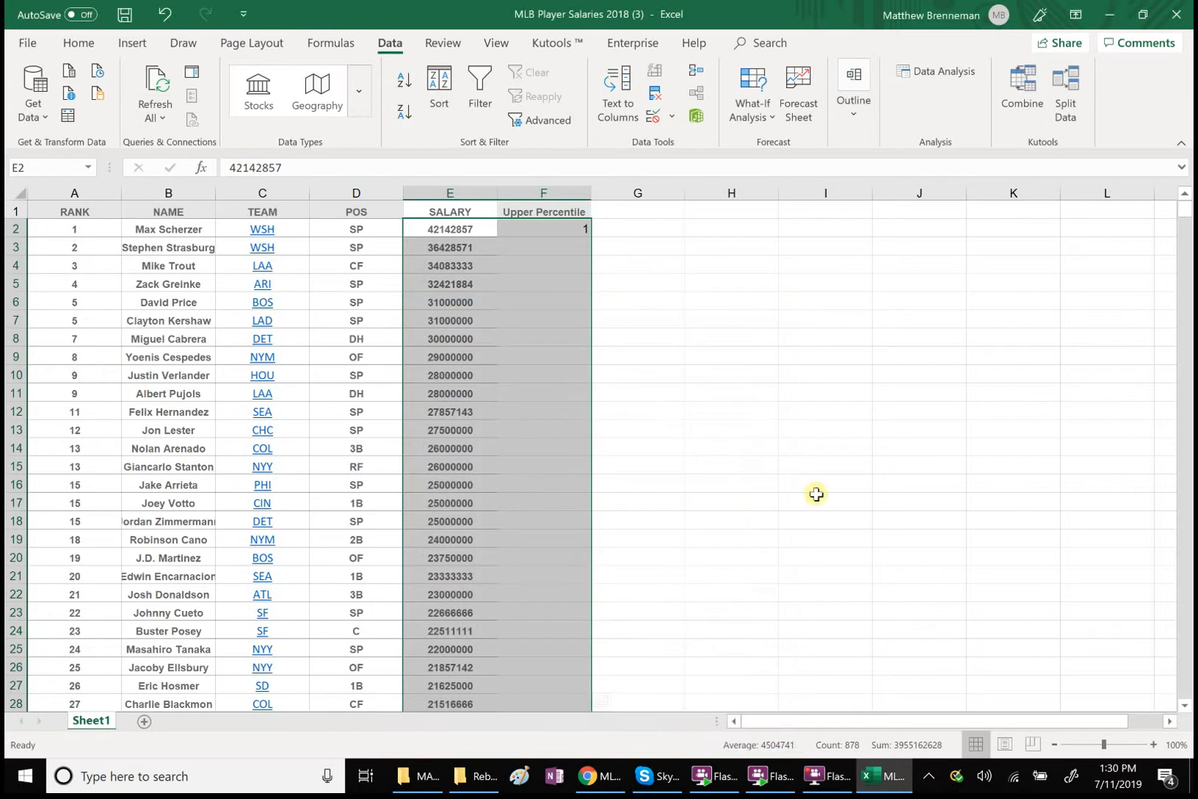
click(815, 494)
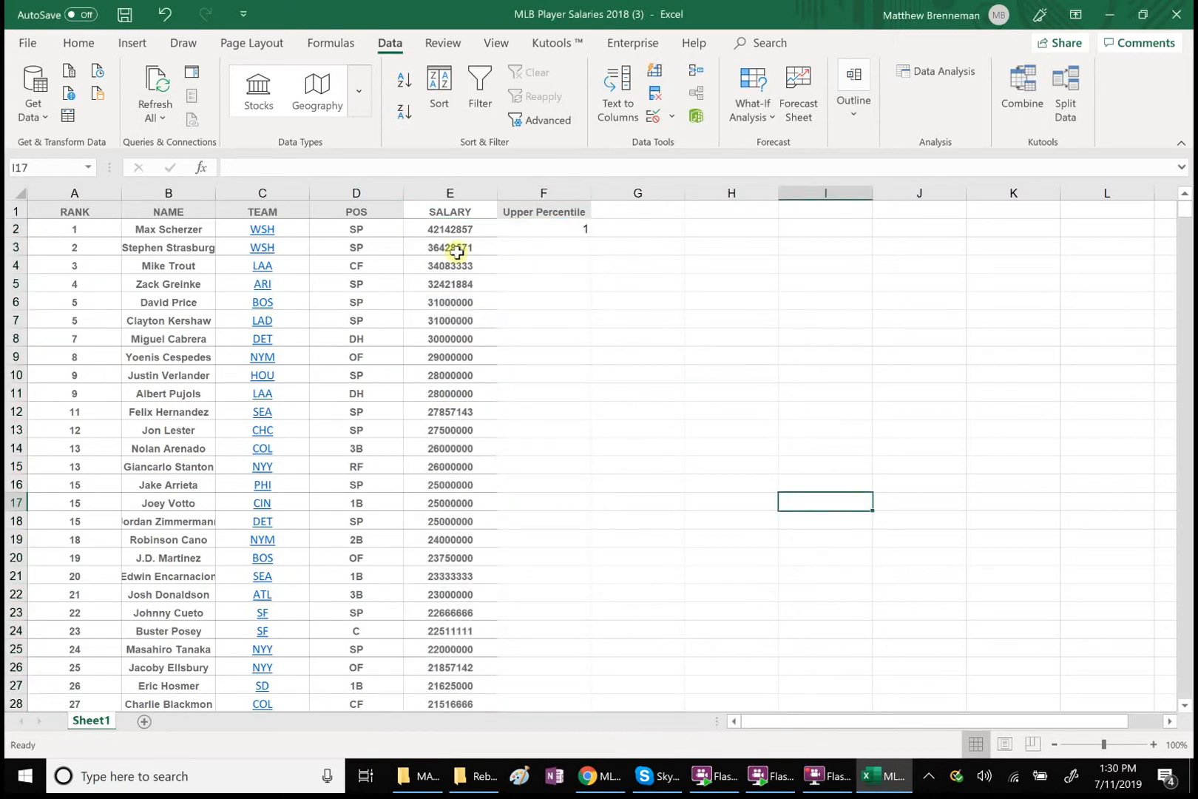
Copy the rank formula from F2 down the column through the last player in F878
click(555, 227)
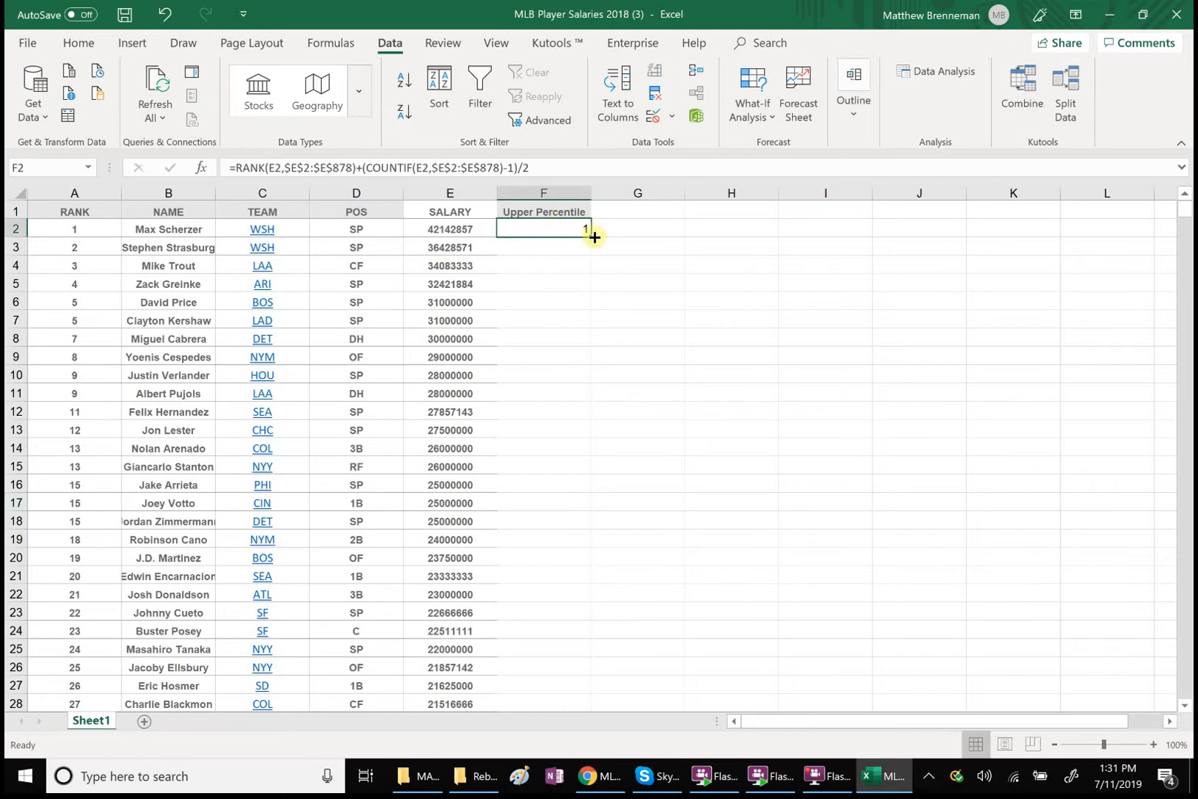
drag(593, 235, 522, 503)
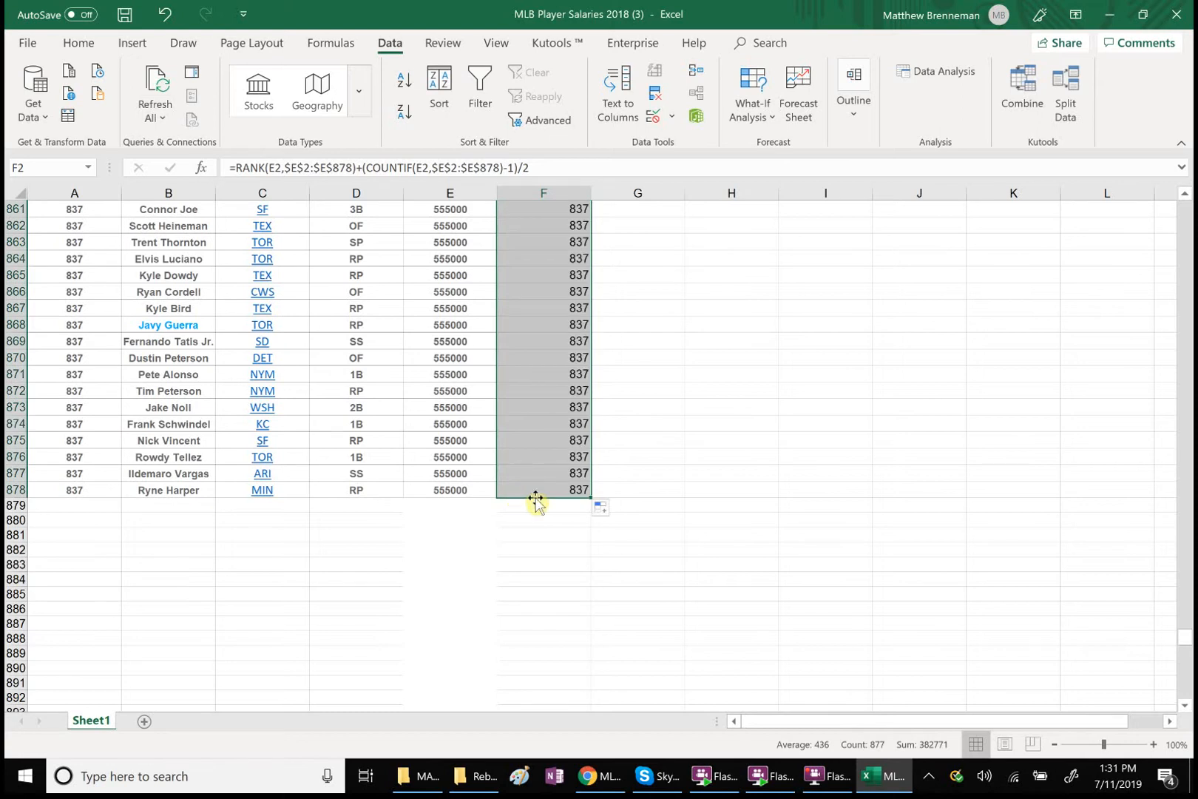
click(826, 394)
drag(1185, 640, 1181, 207)
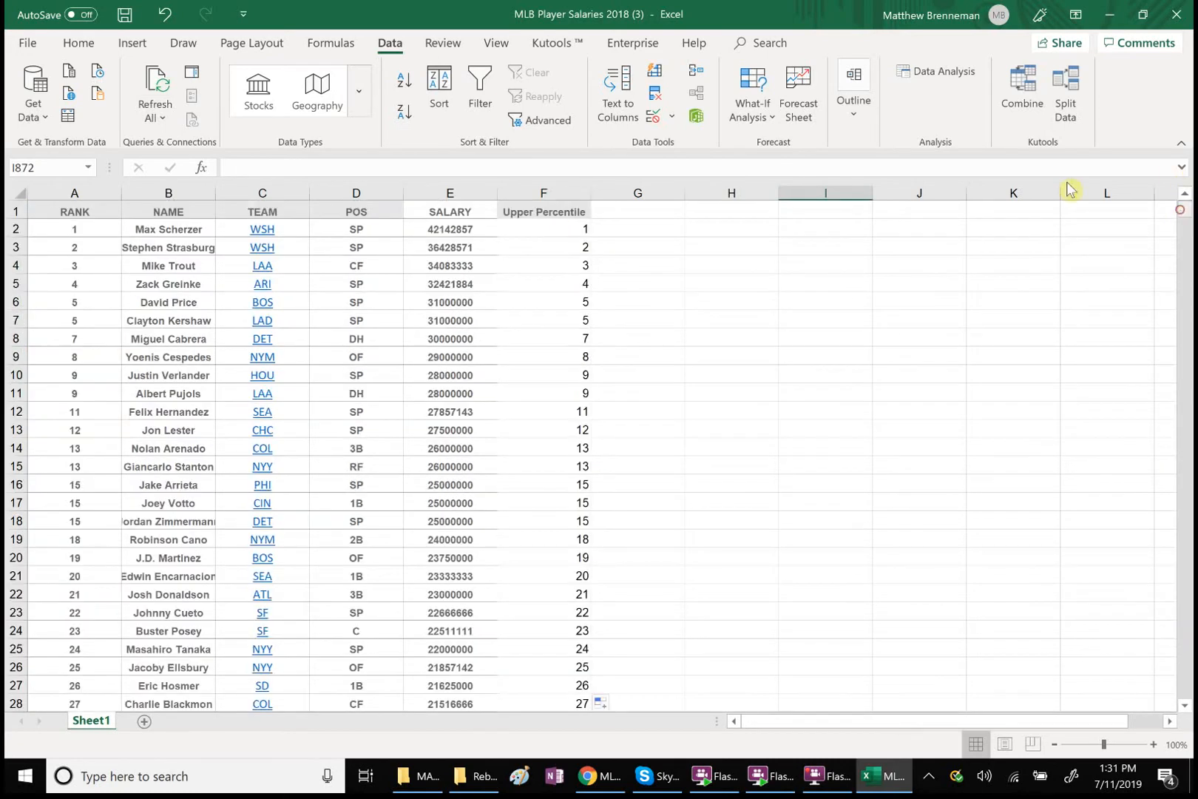
Rename the column F header in F1 as Rank
double_click(548, 212)
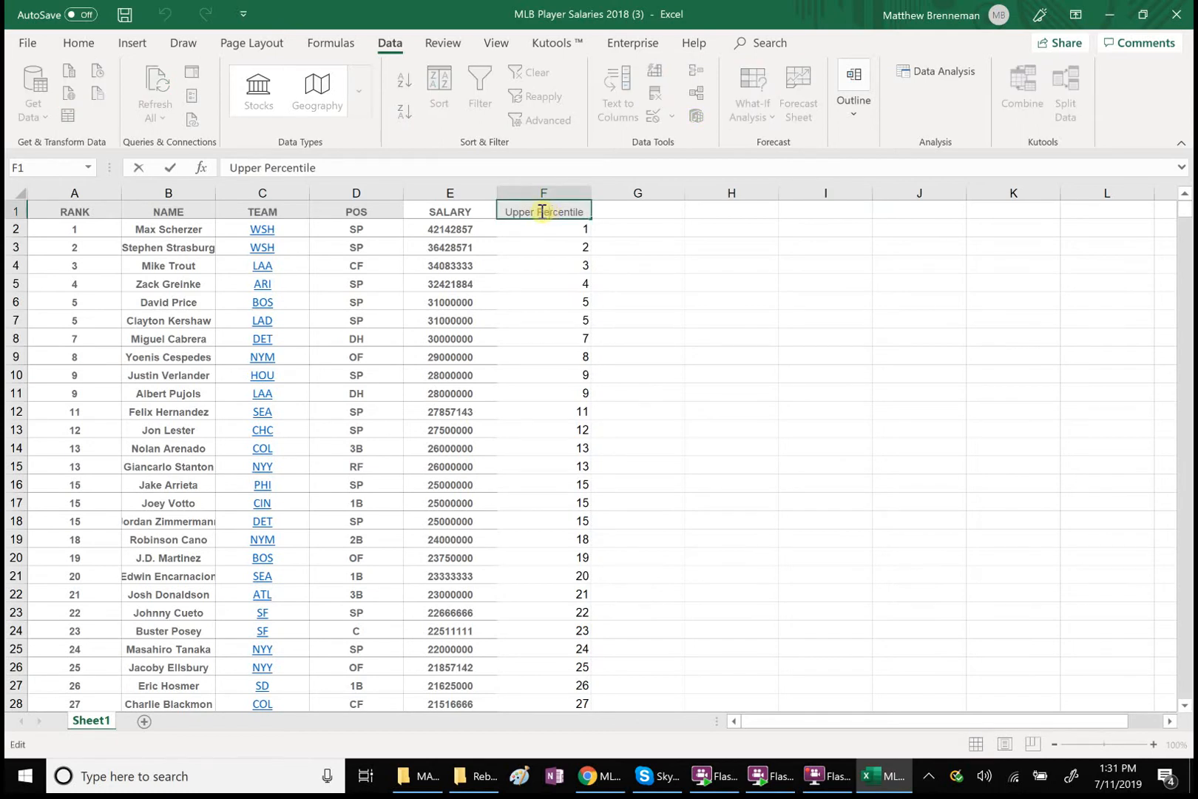
drag(585, 212, 474, 213)
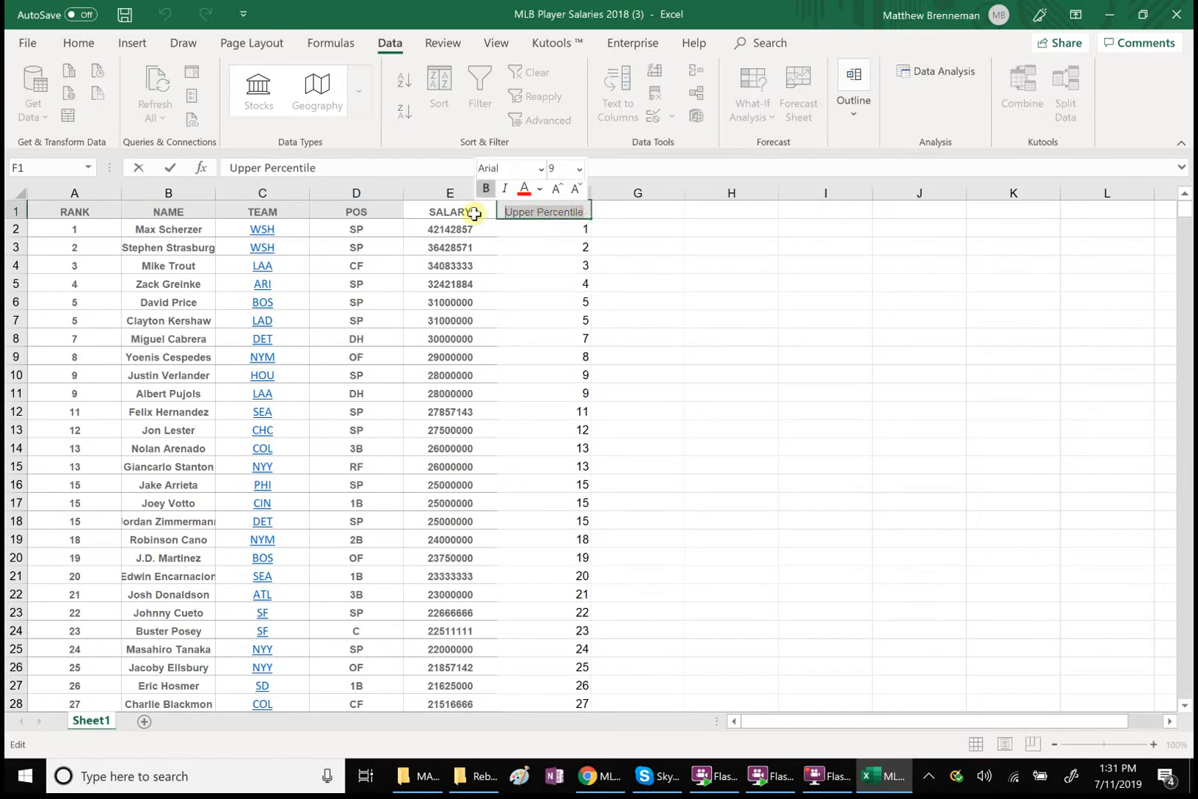
text(Rn)
key(BackSpace)
text(ank)
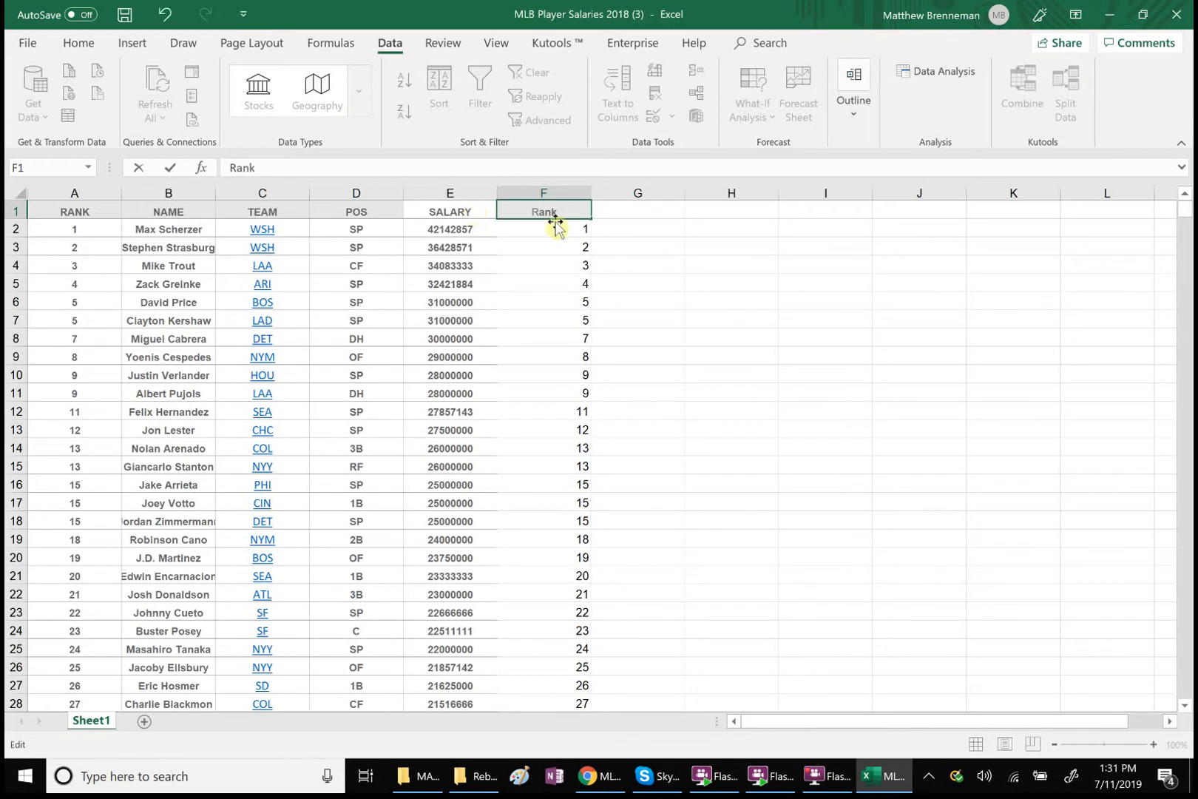
Enter the header Upper Percentile in G1
click(621, 216)
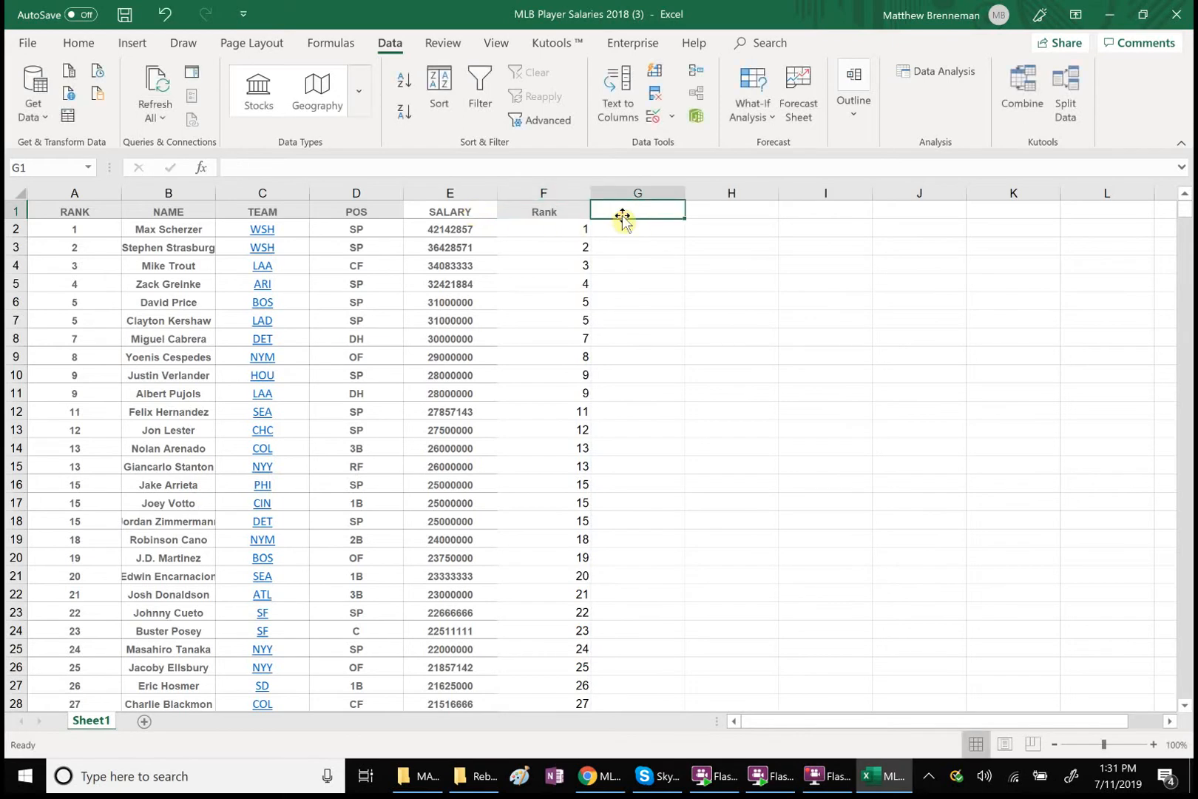
text(Upper Percentile)
Enter the upper percentile formula =100*(F2/837) in G2 for the first player
click(626, 230)
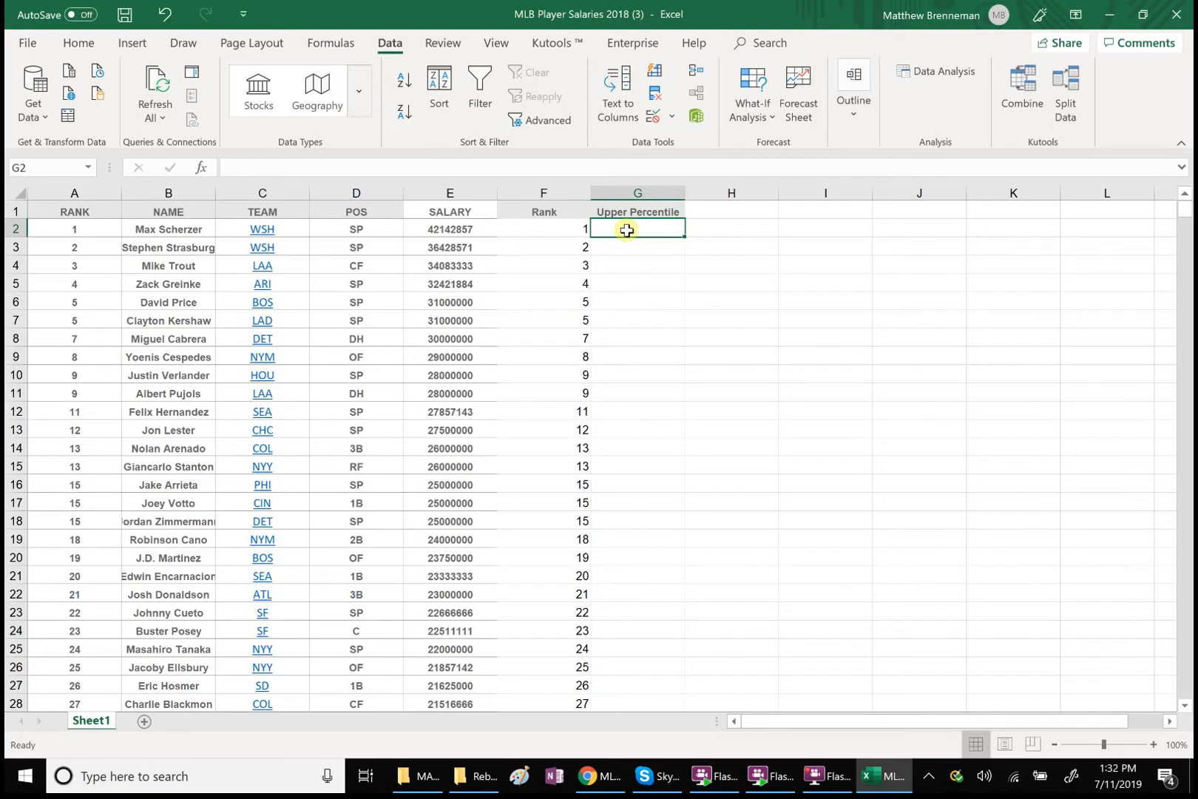
text(=100*)
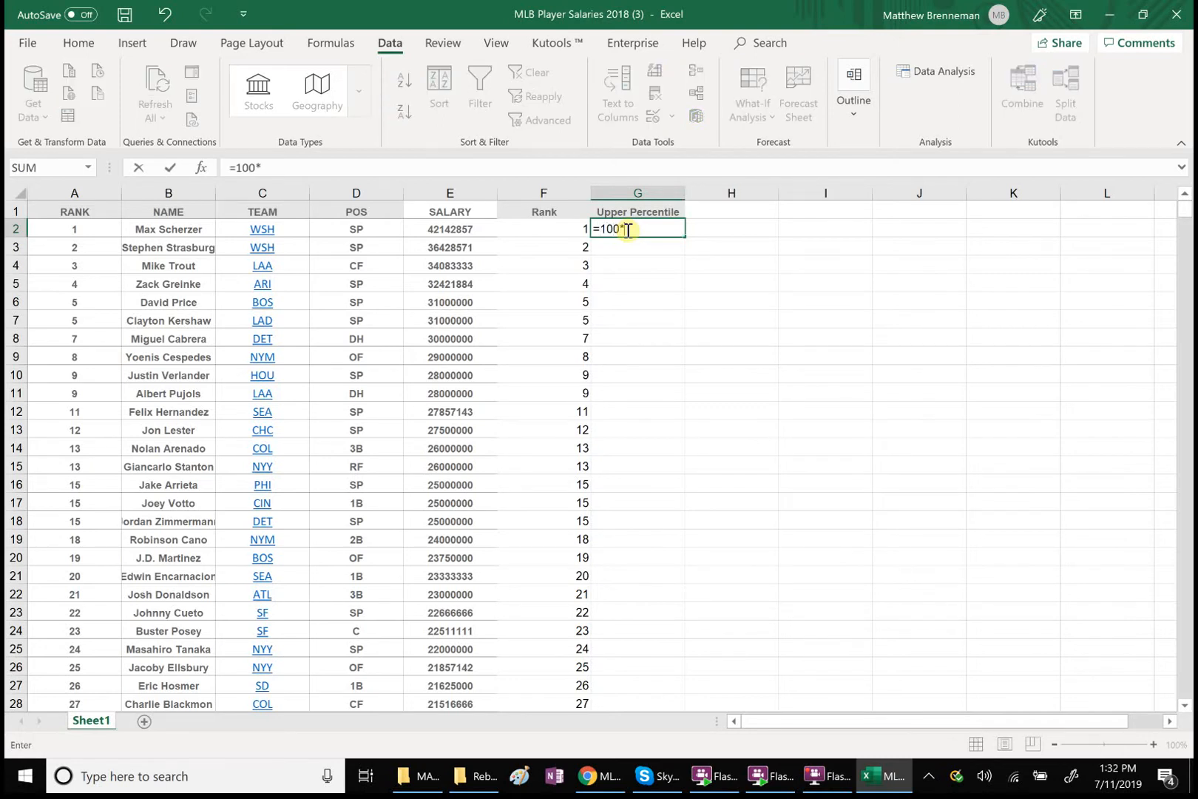
text(()
click(572, 231)
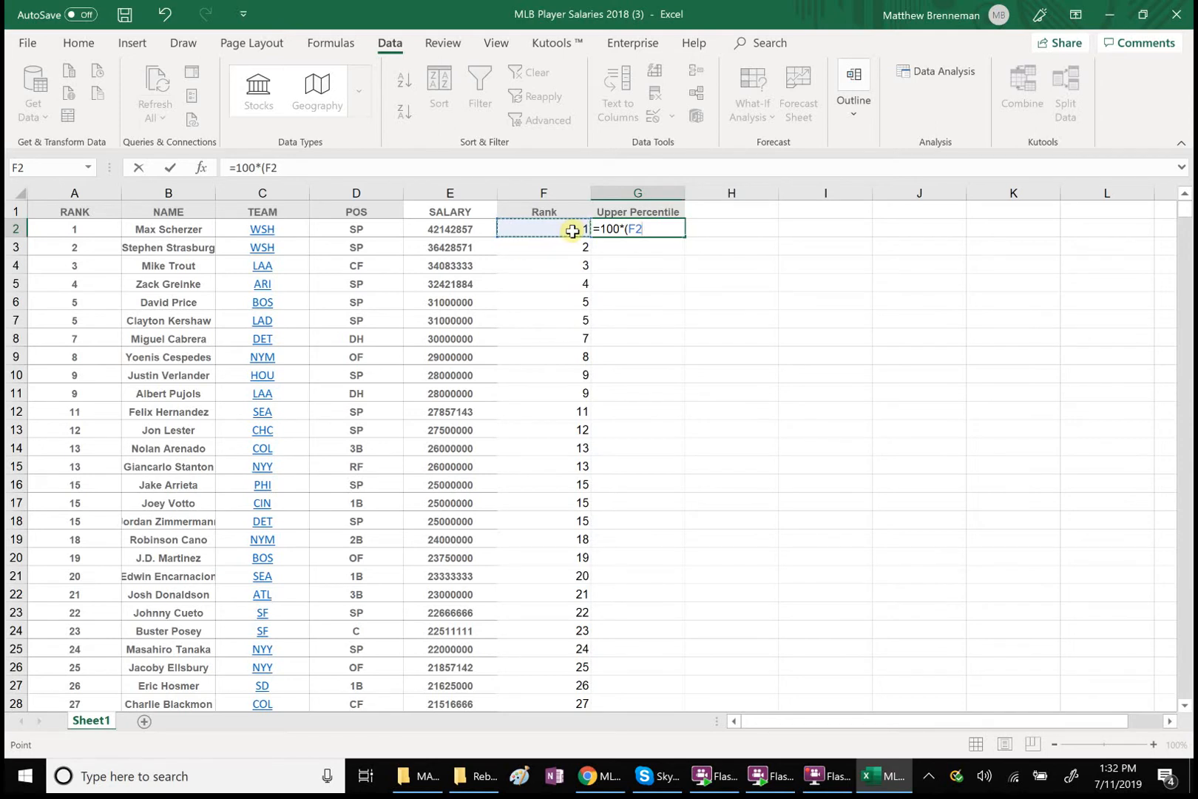
text(/837)
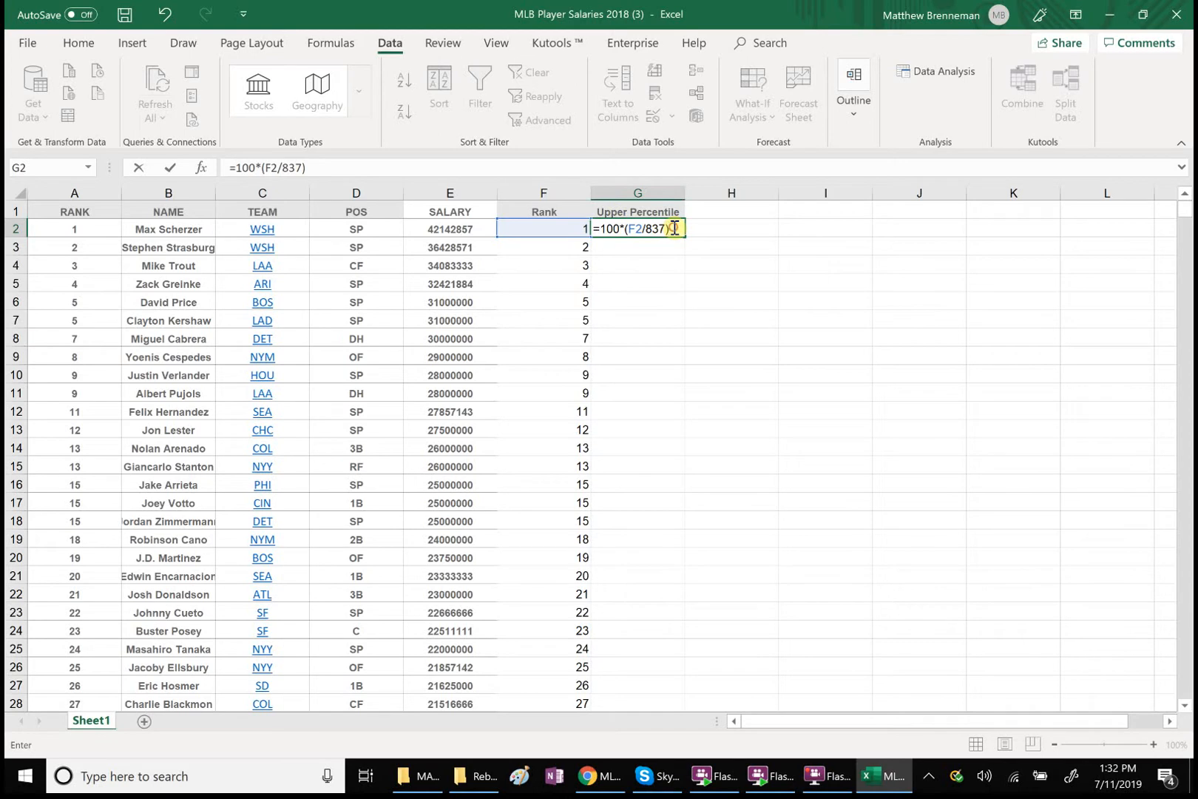
key(Return)
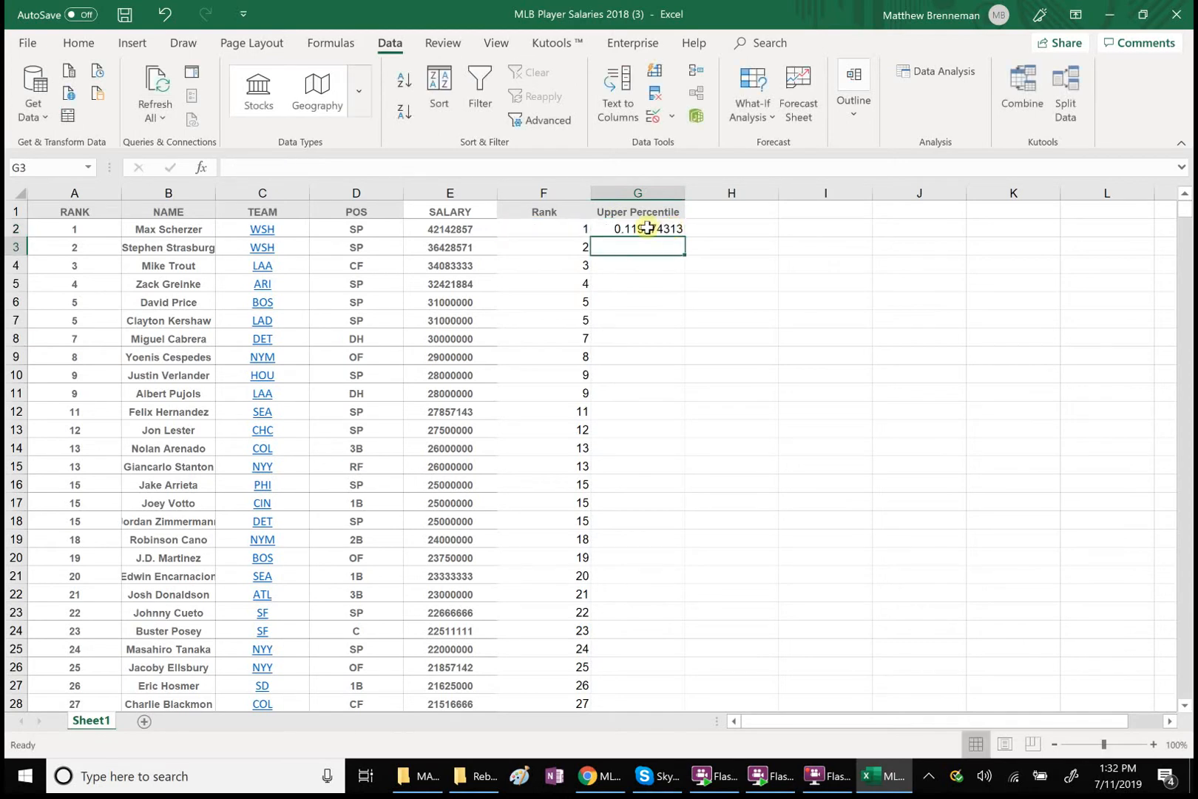
Copy the upper percentile formula from G2 down to the last player in G878
click(647, 229)
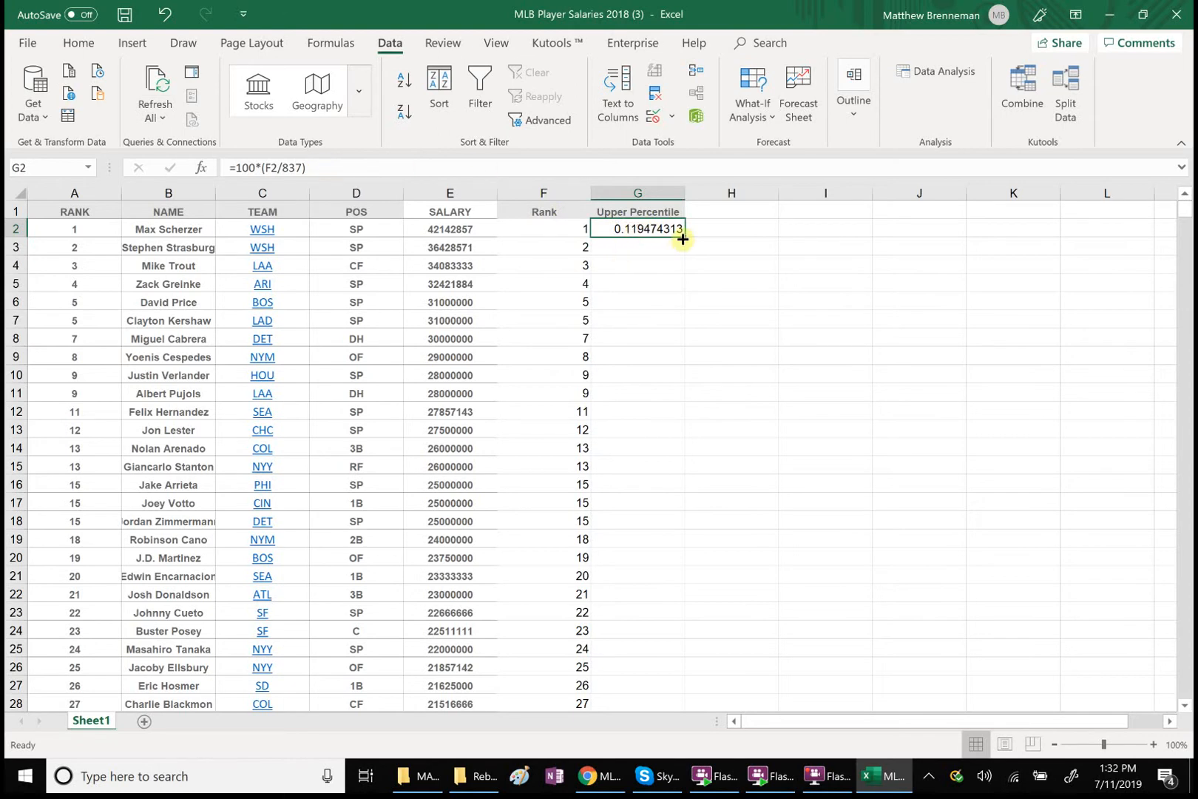
drag(684, 235, 671, 649)
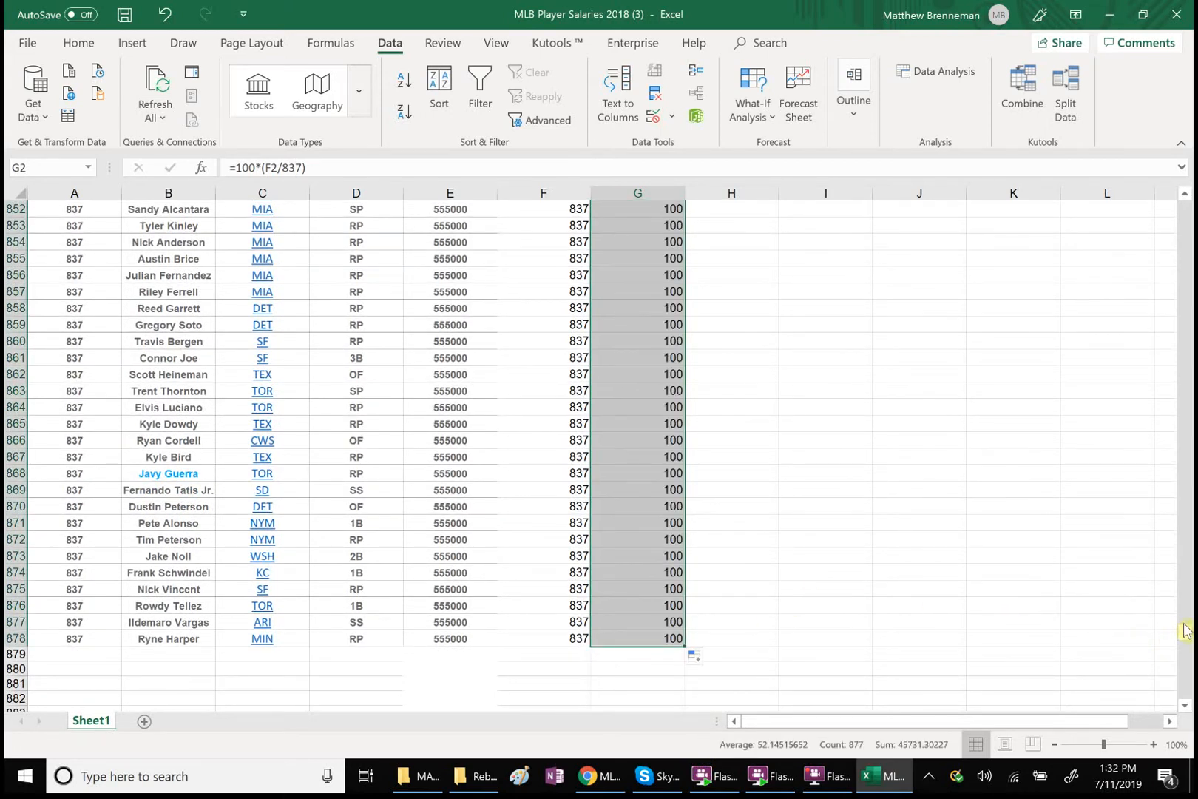
drag(1185, 631, 1142, 190)
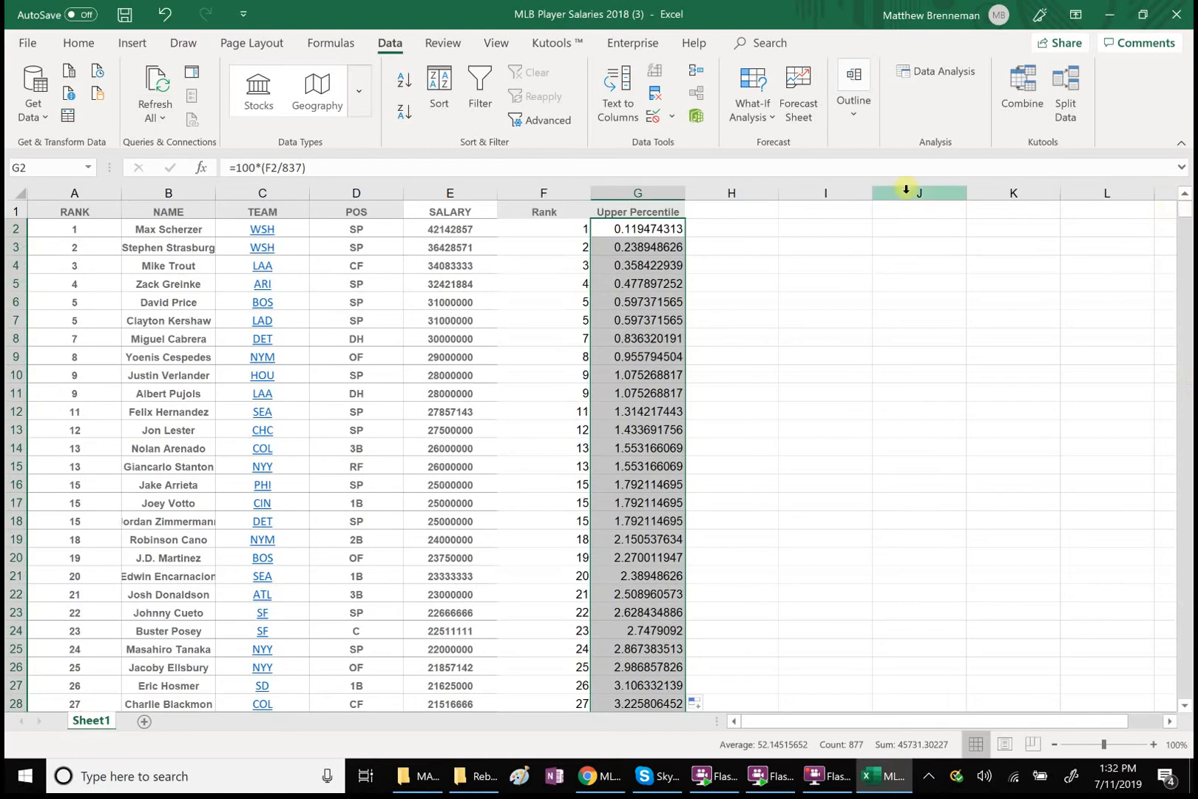
Enter the header Percentile in H1
click(722, 210)
text(Per)
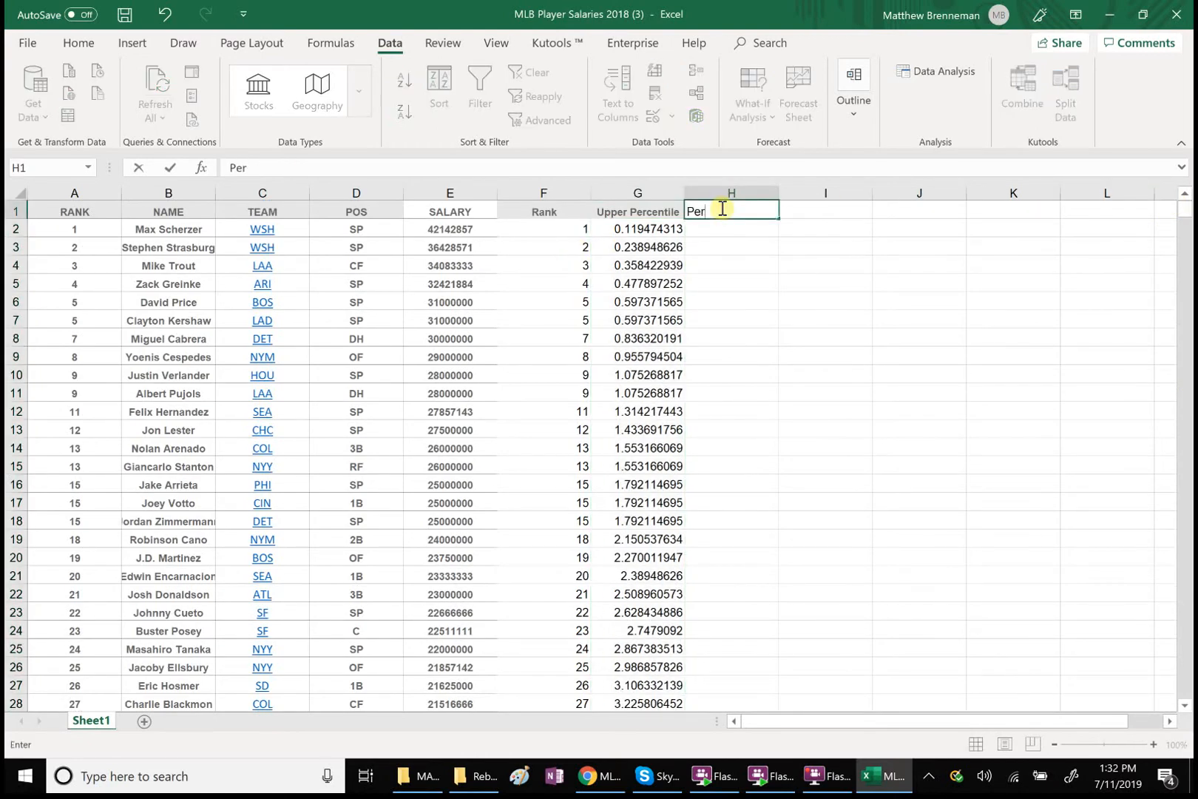
text(centile)
Enter the formula =100-G2 in H2 to compute the first player's percentile
click(717, 225)
text(=1)
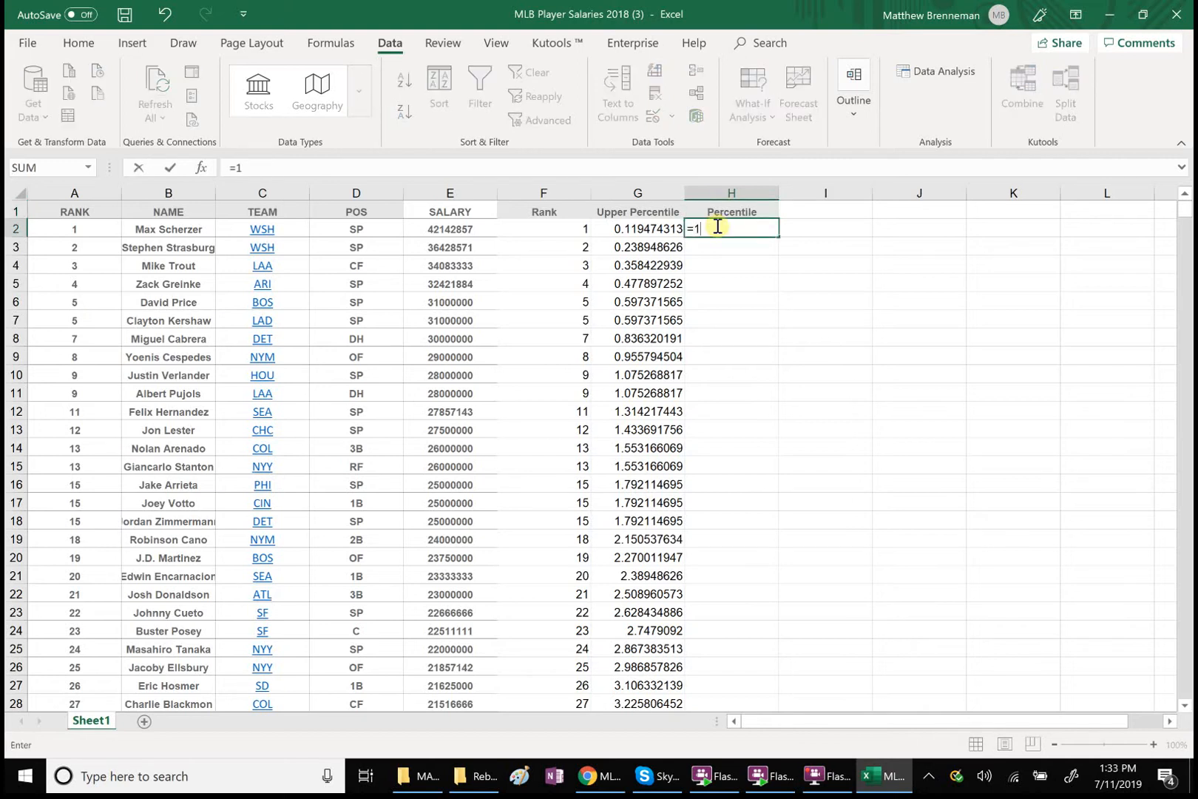
text(00-)
click(662, 230)
key(Return)
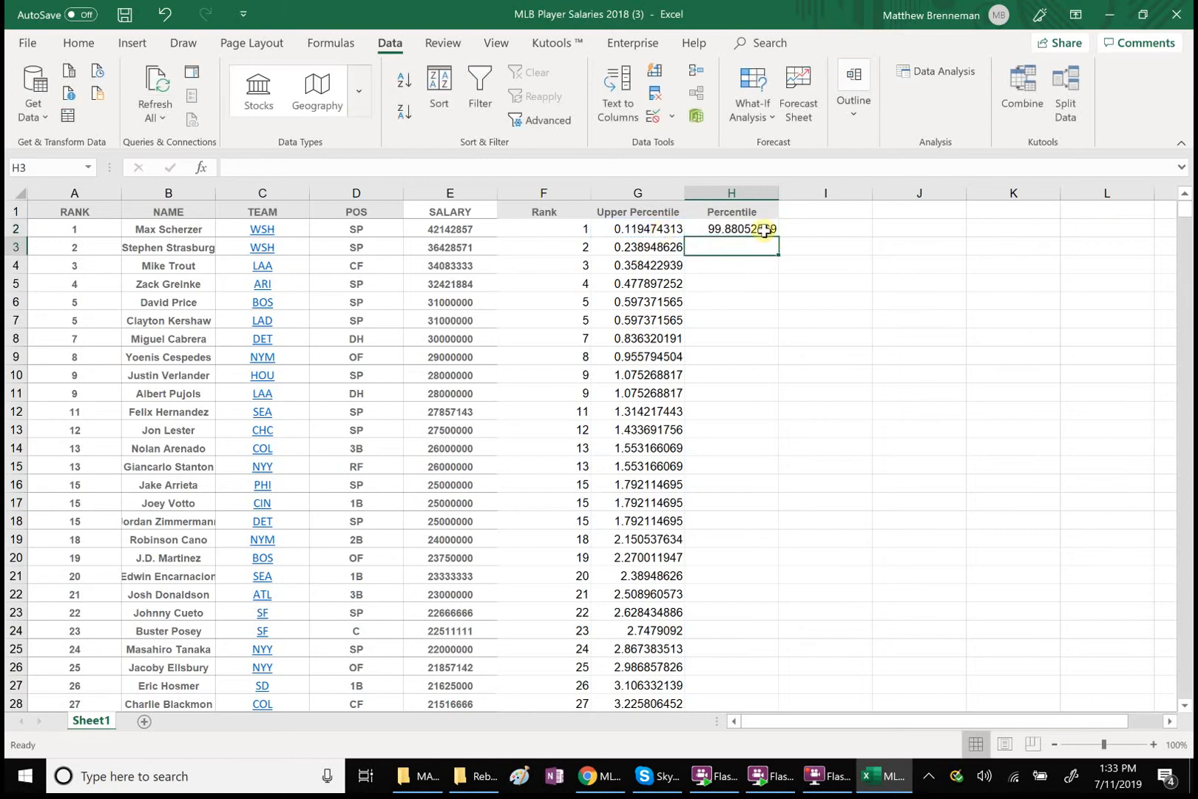
Copy the percentile formula from H2 down to the last player in H878 and return to the start of the table
click(767, 233)
drag(776, 239, 779, 238)
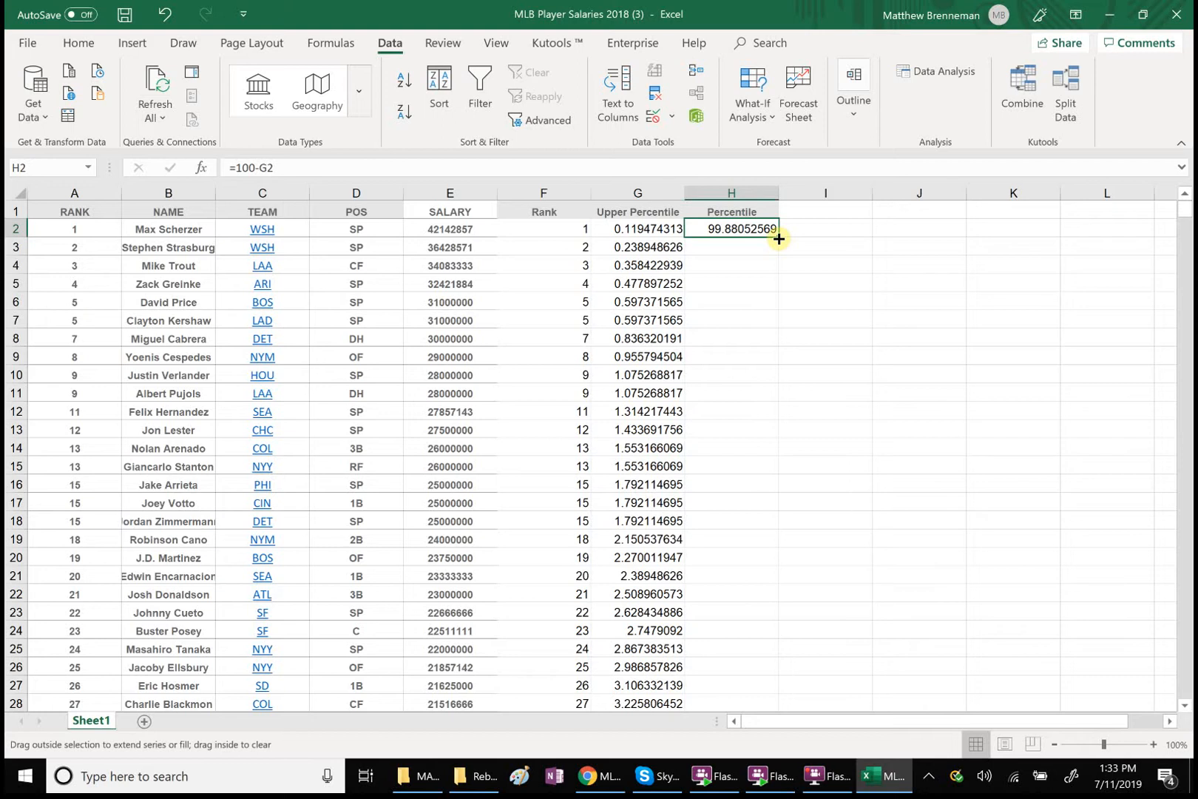
drag(779, 239, 762, 658)
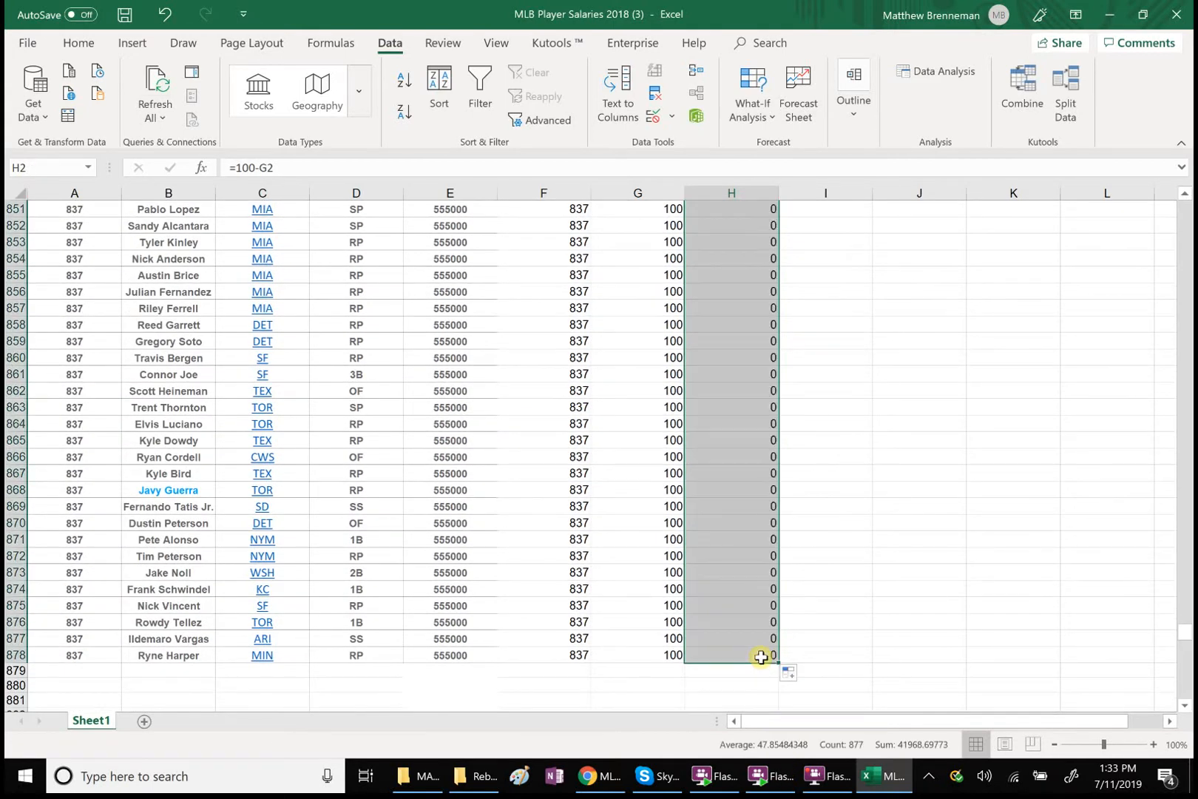
click(947, 460)
drag(1184, 632, 1189, 221)
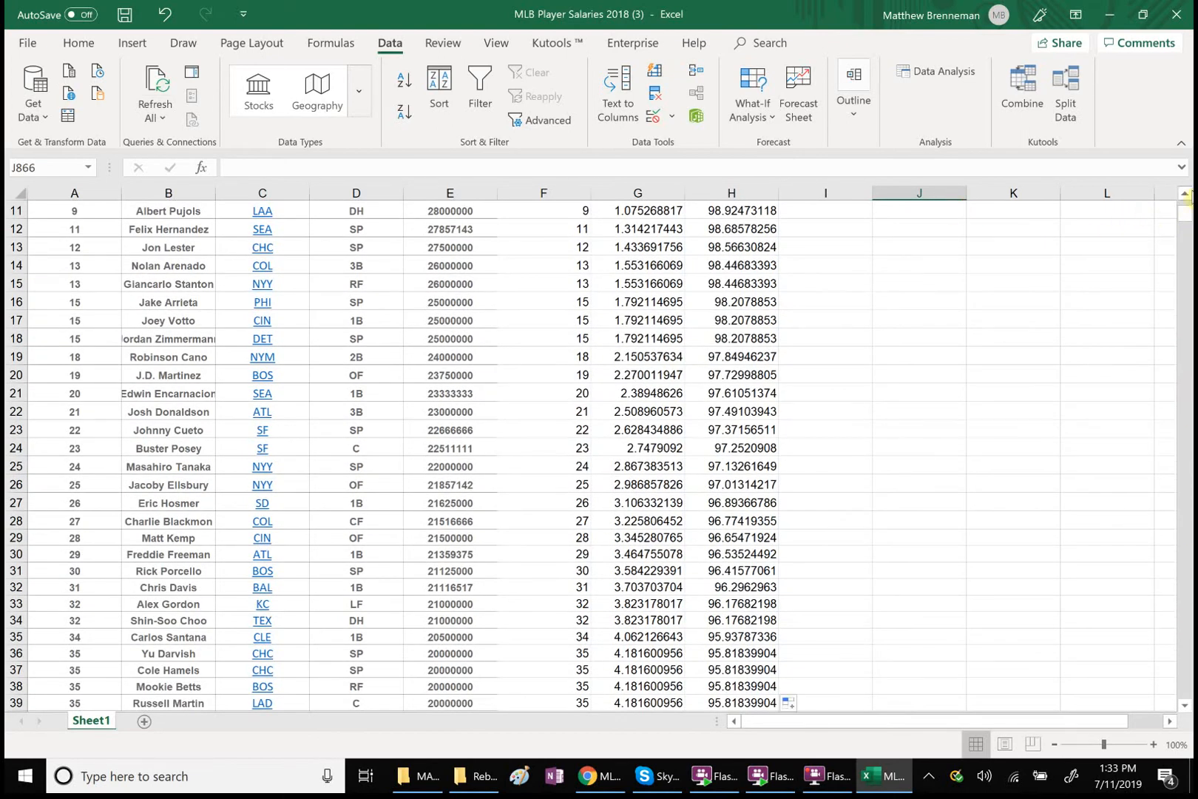
click(1184, 194)
click(1184, 194)
click(1184, 193)
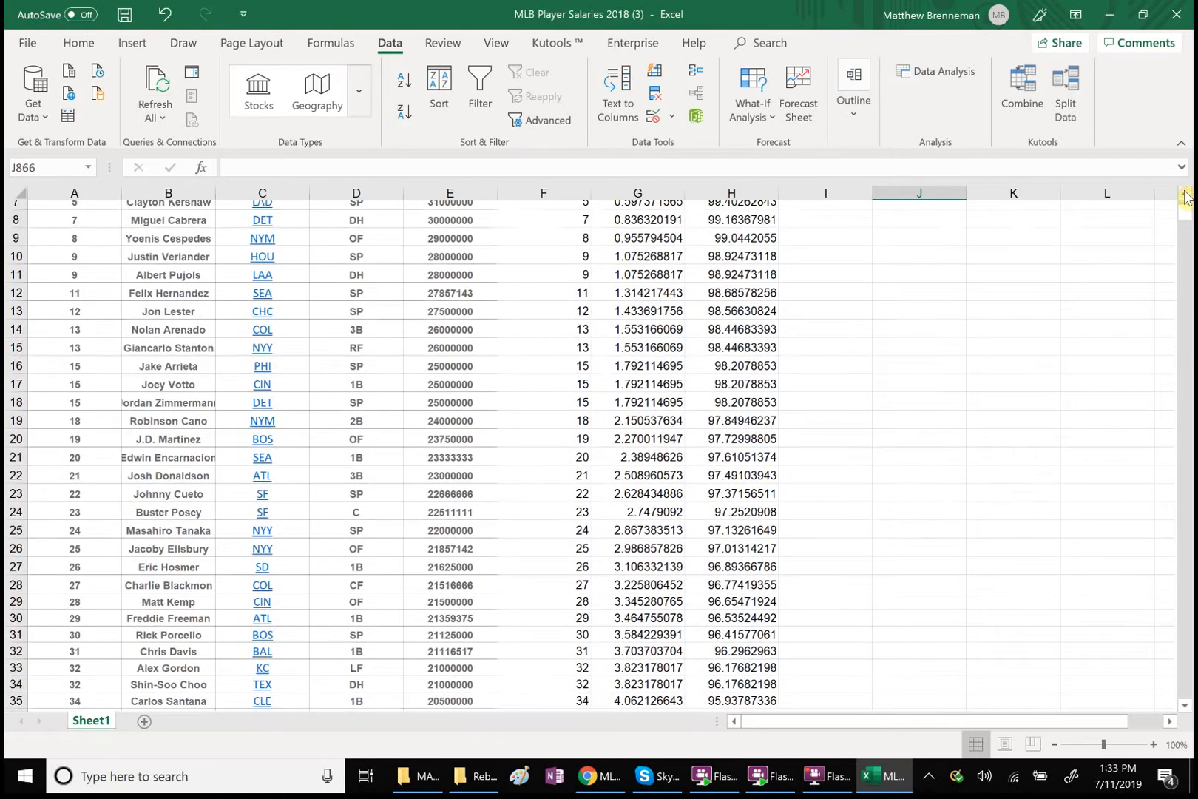
click(1185, 195)
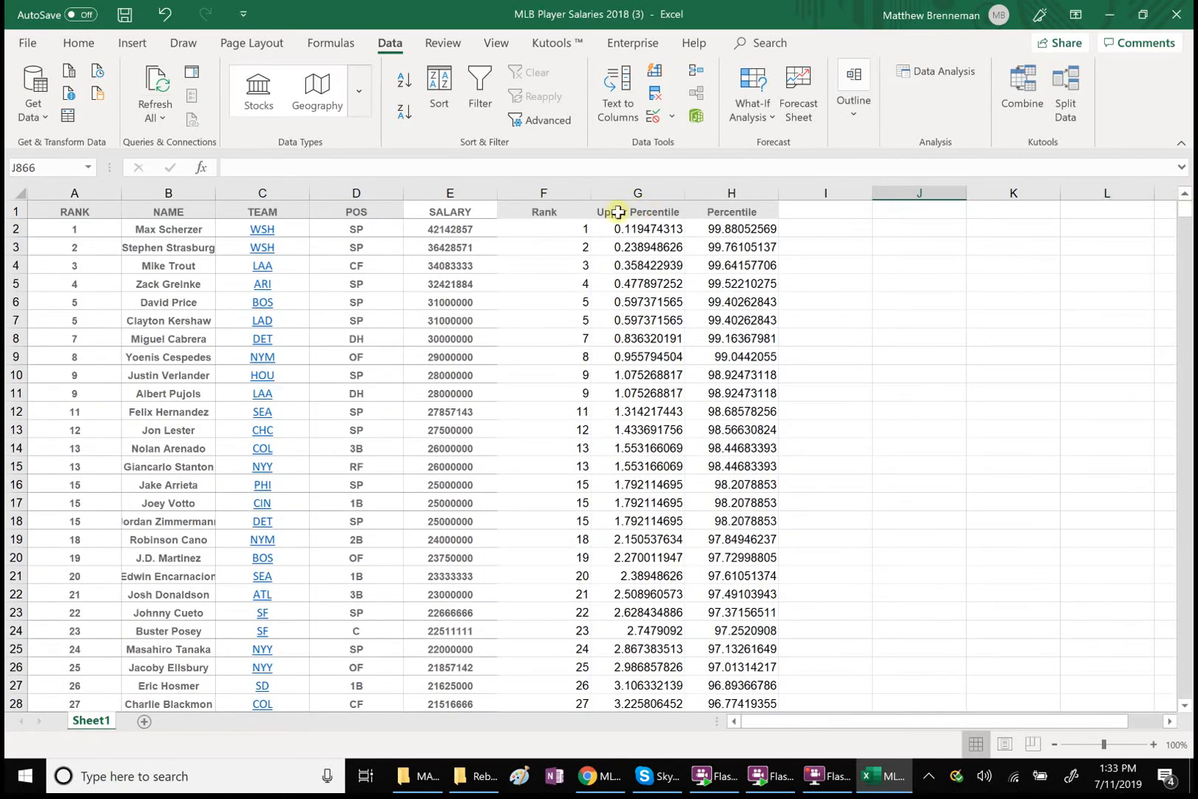
Review the RANK and COUNTIF formula in F2, leaving it as it is
double_click(578, 230)
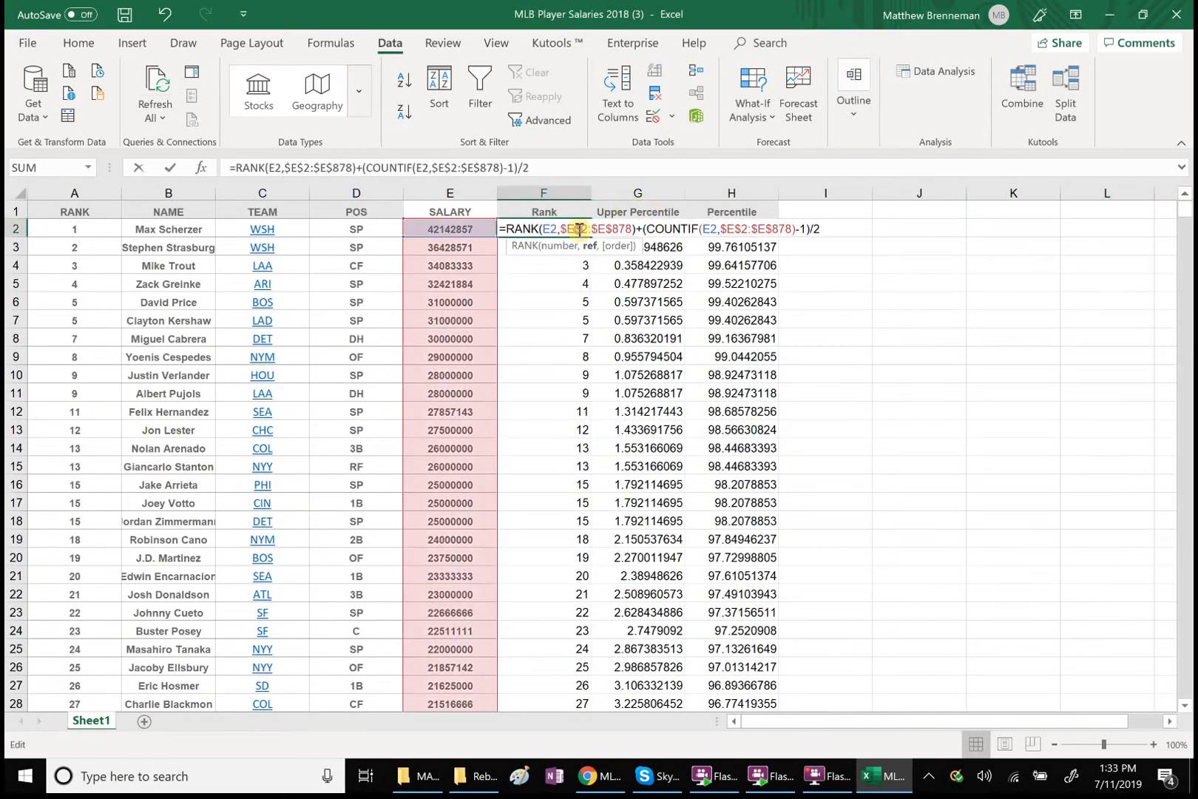
click(540, 168)
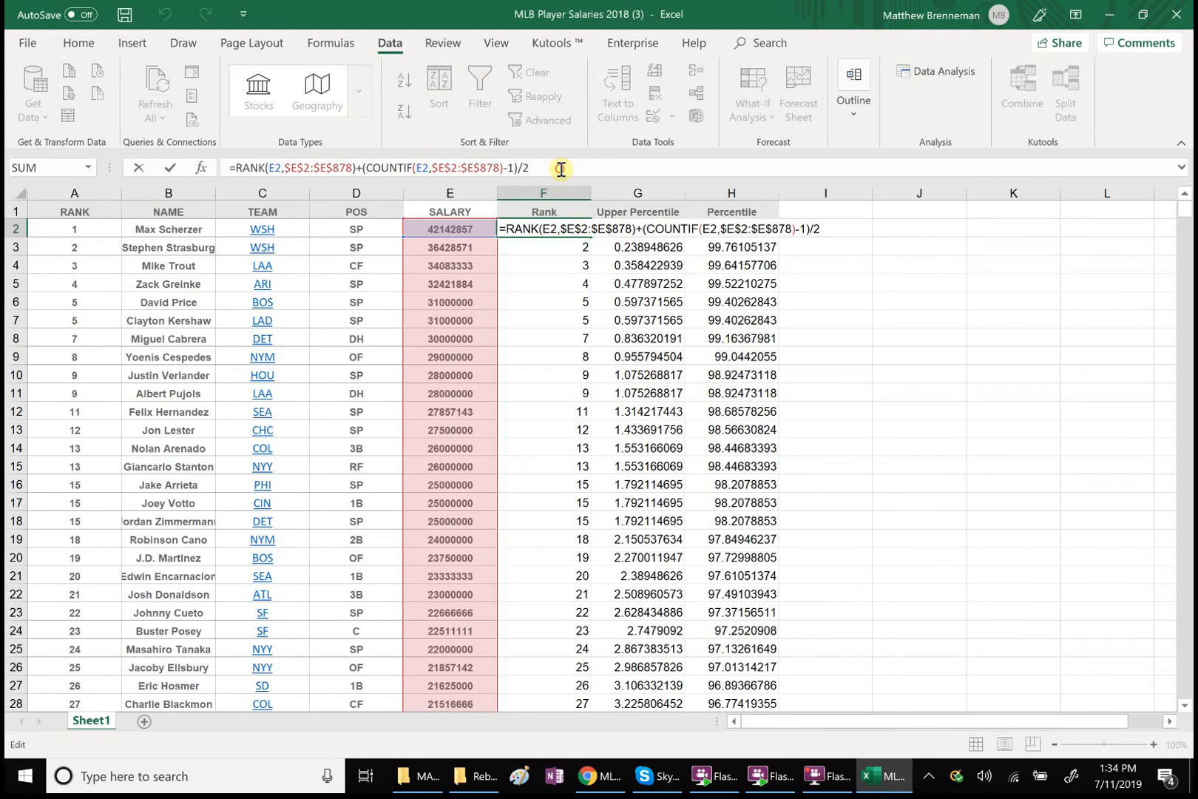
key(Return)
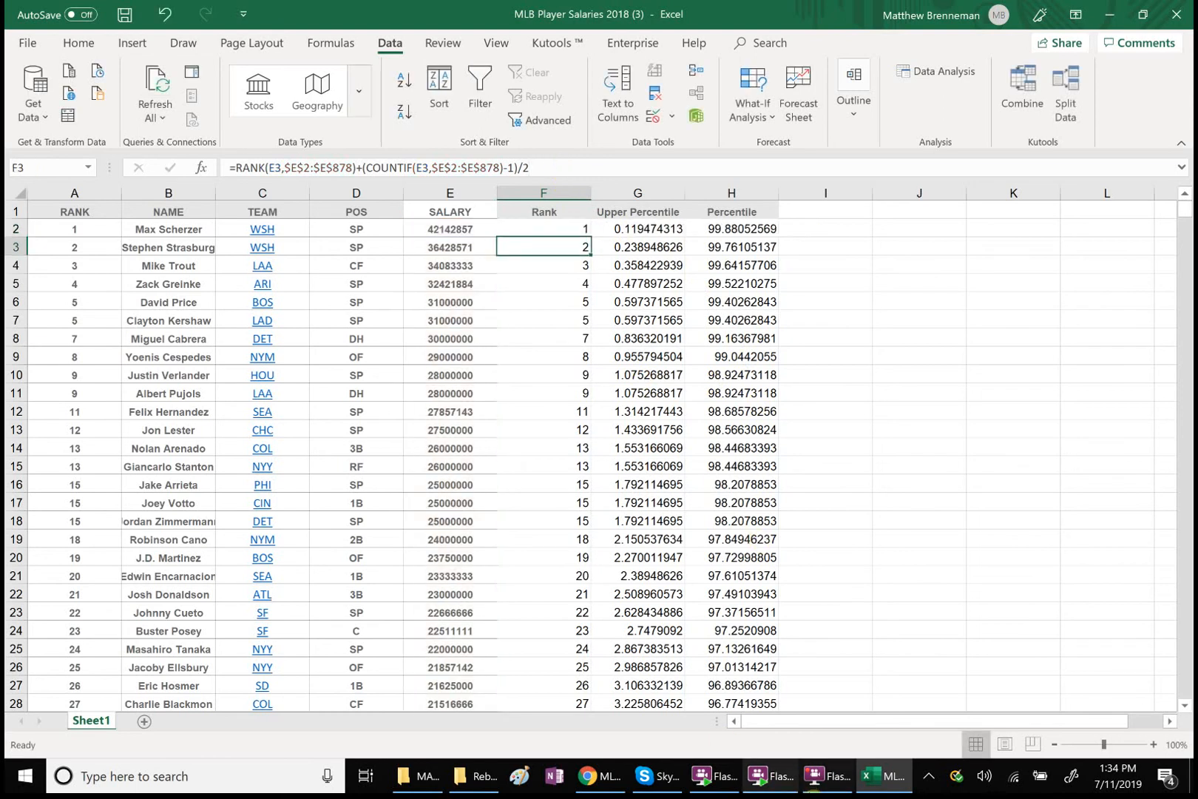
click(826, 776)
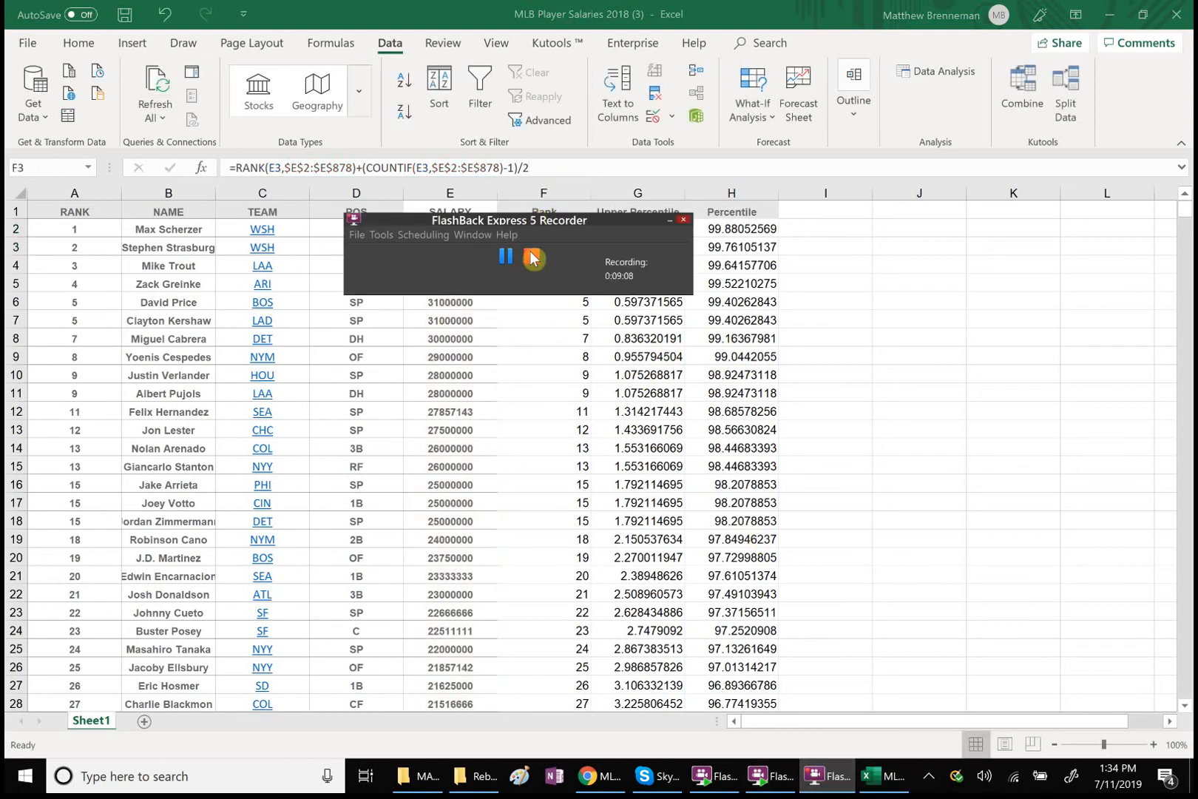